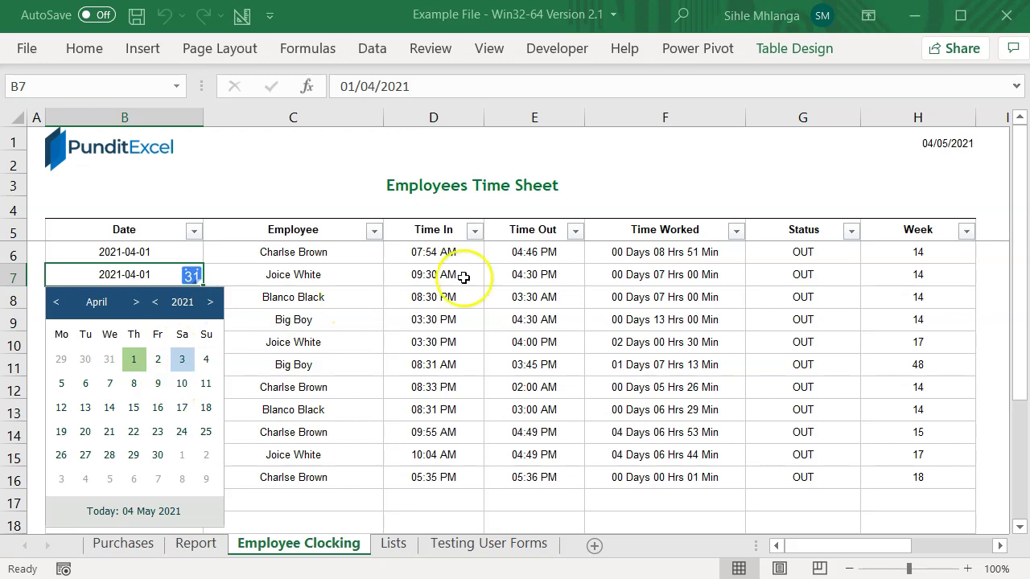
Step: Preview the time and date pickers on cells E7, B7 and D7 without changing anything
click(555, 274)
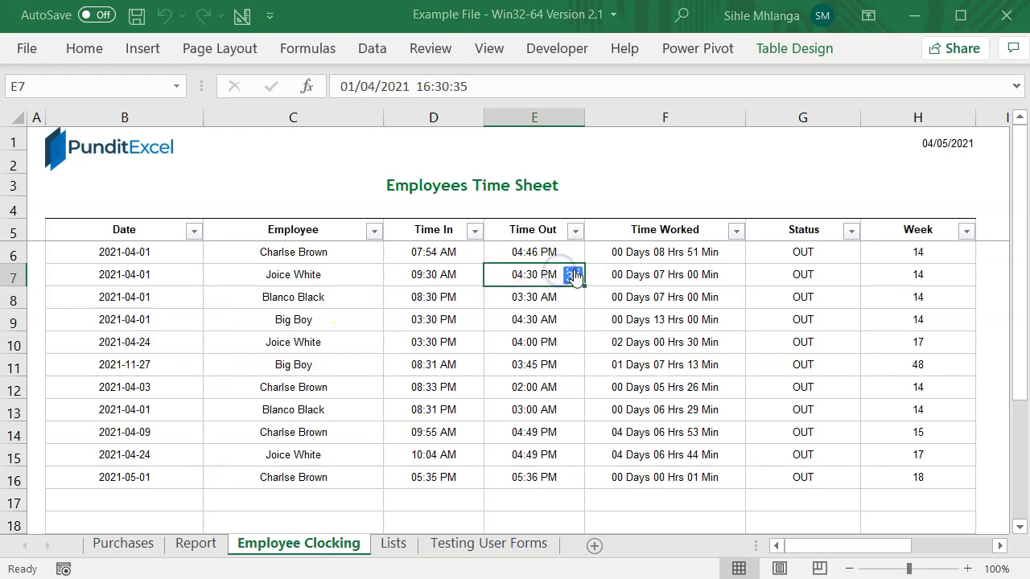
click(573, 275)
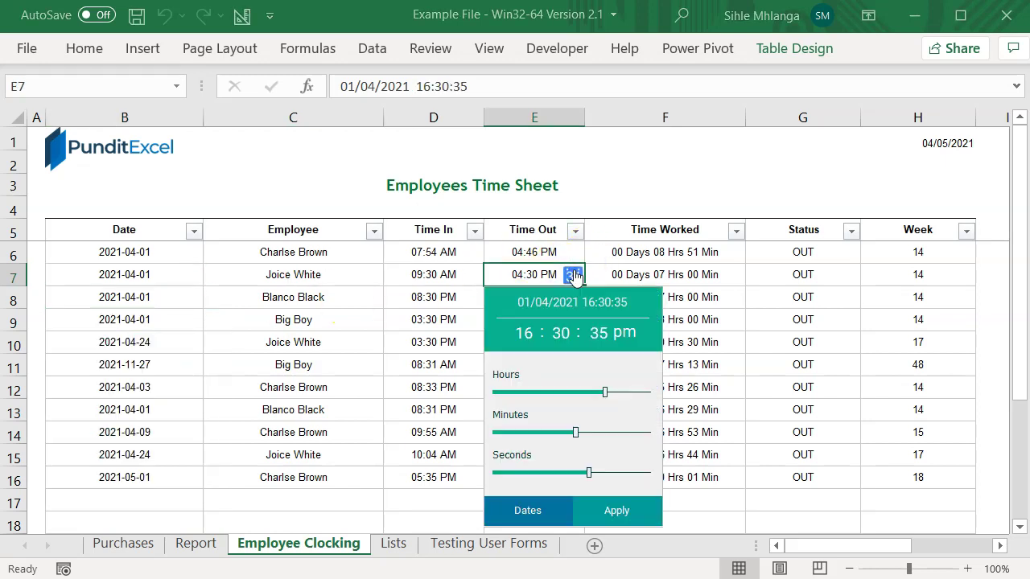
click(135, 276)
click(191, 276)
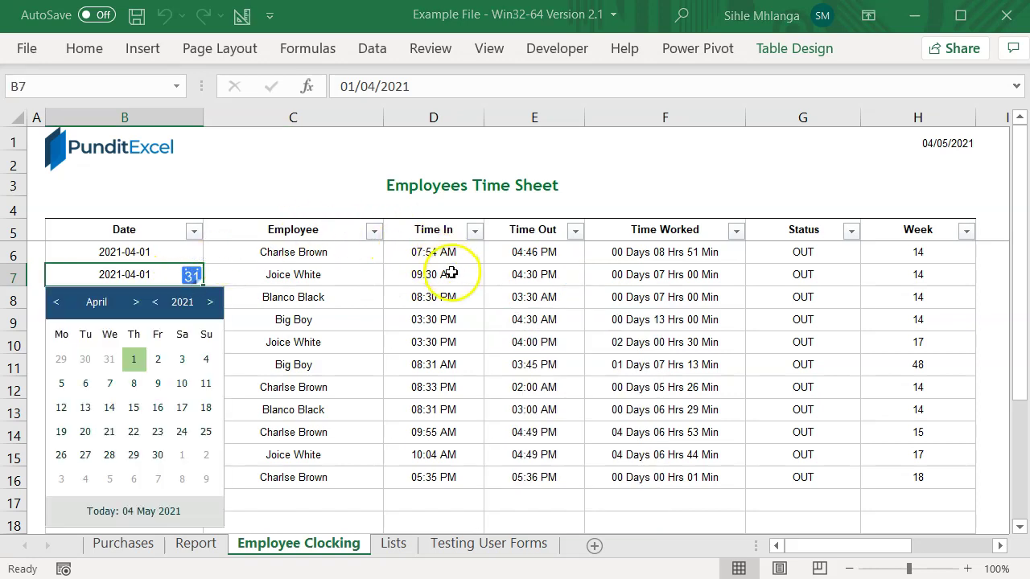
click(451, 274)
click(469, 276)
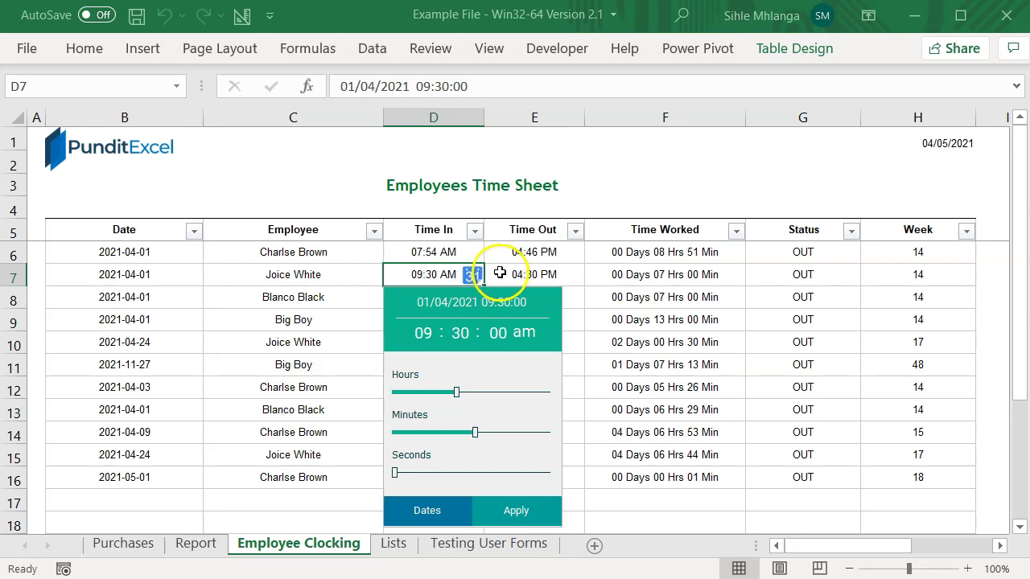
click(128, 282)
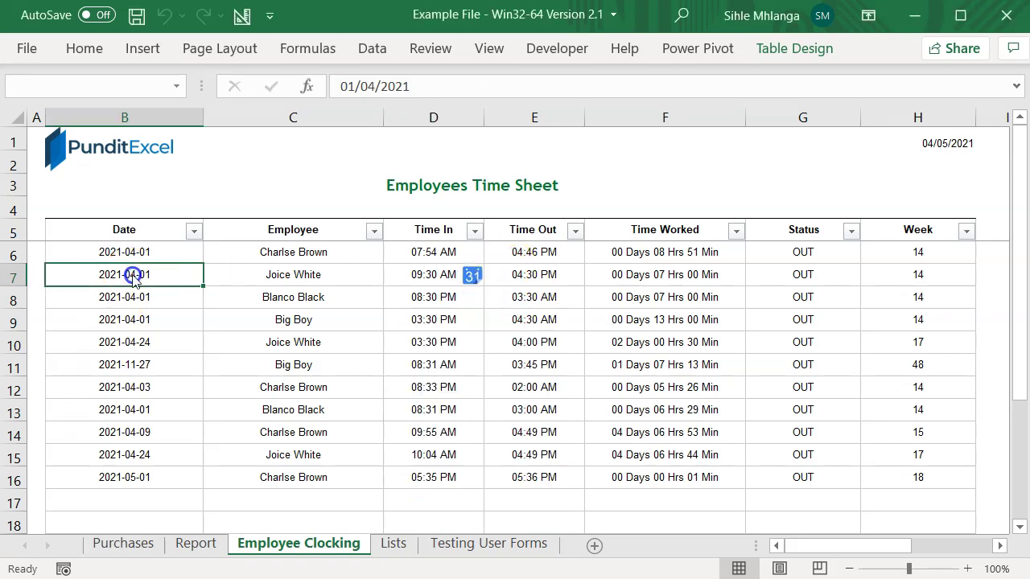
click(192, 275)
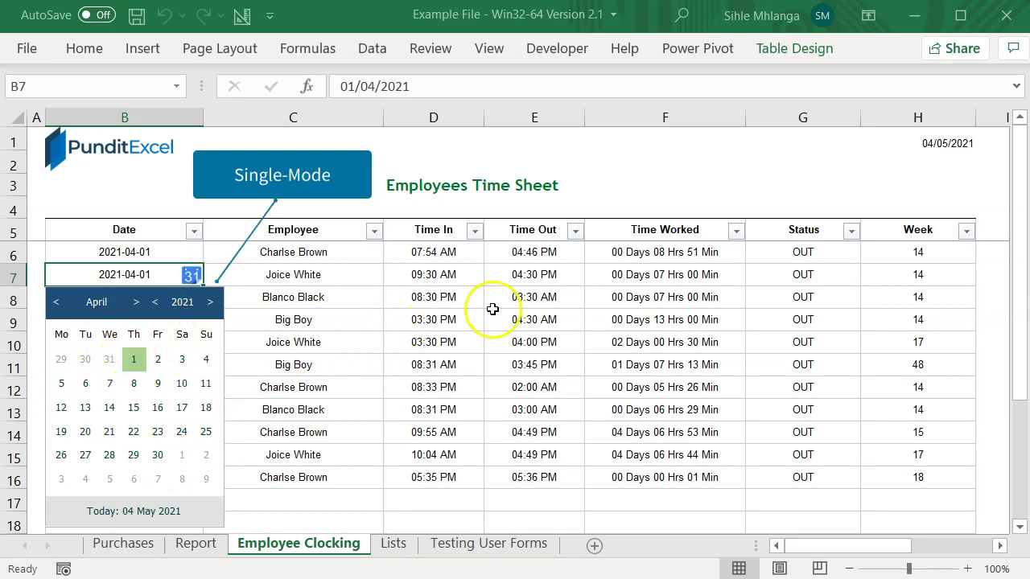
click(544, 270)
click(570, 275)
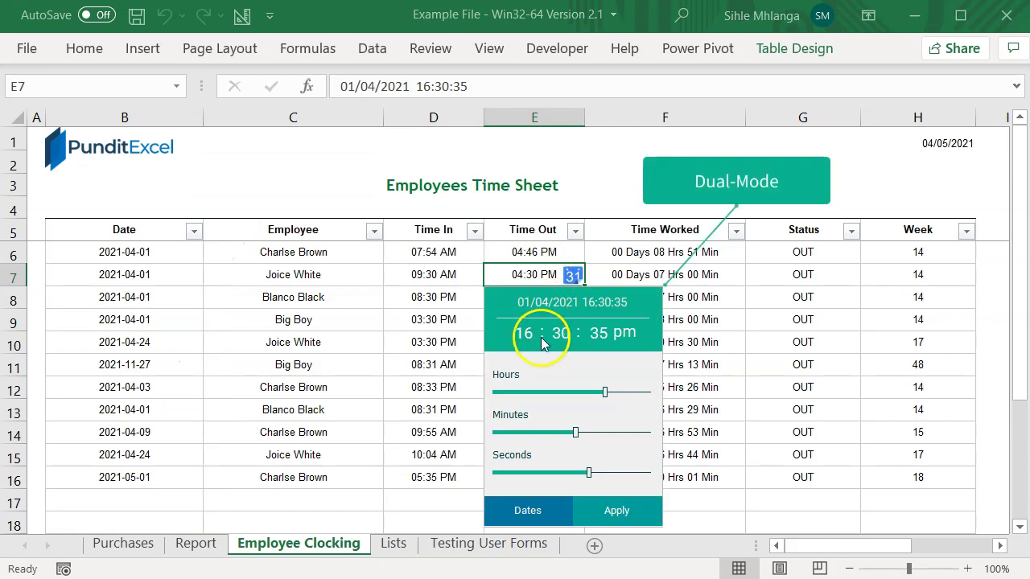
click(529, 511)
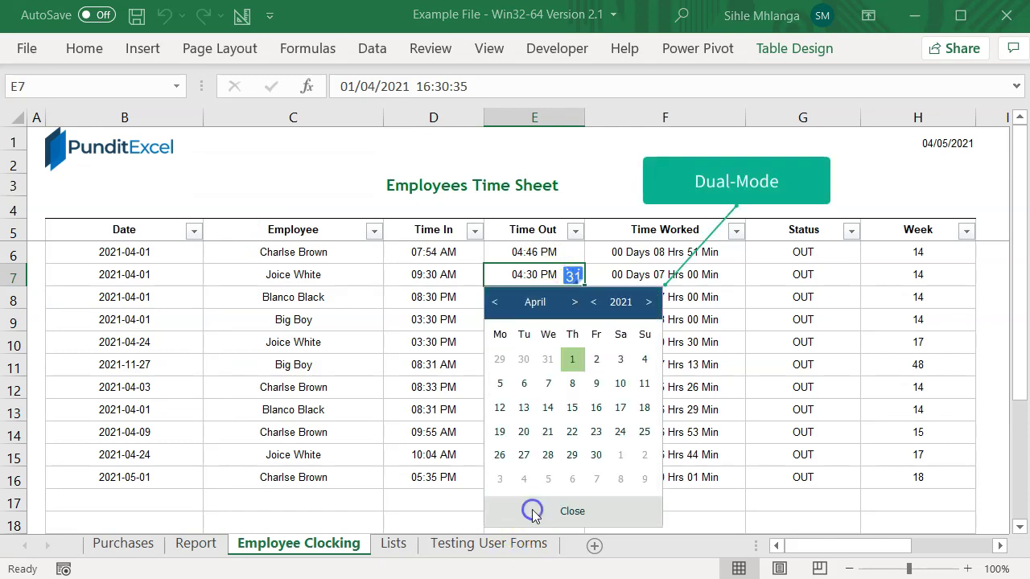
click(596, 359)
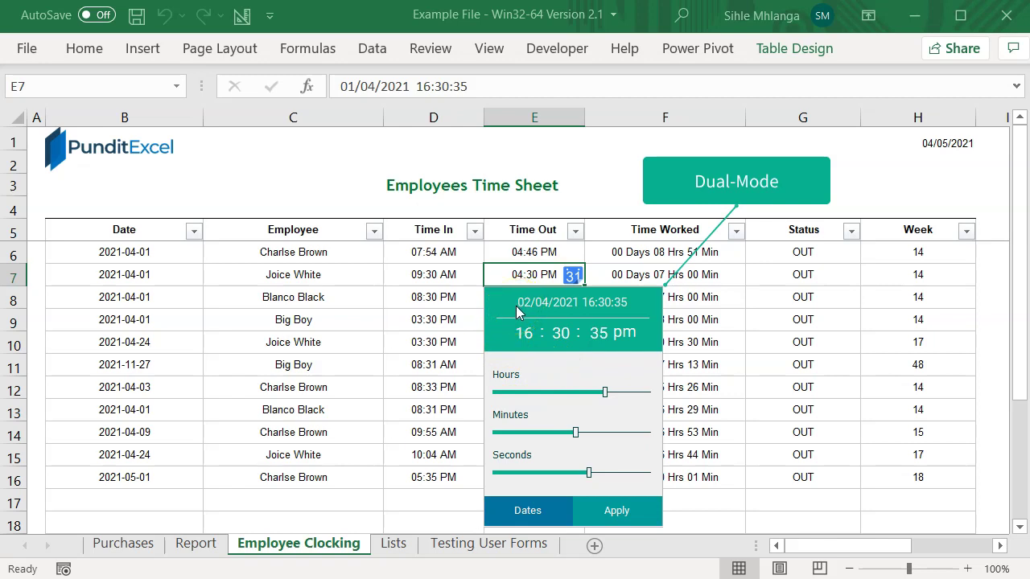
click(612, 374)
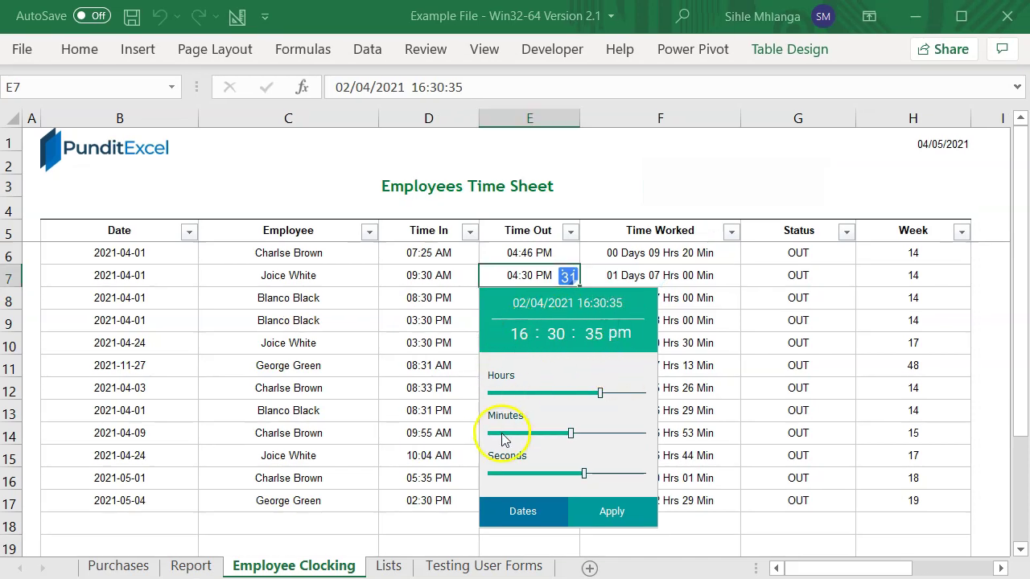
click(537, 514)
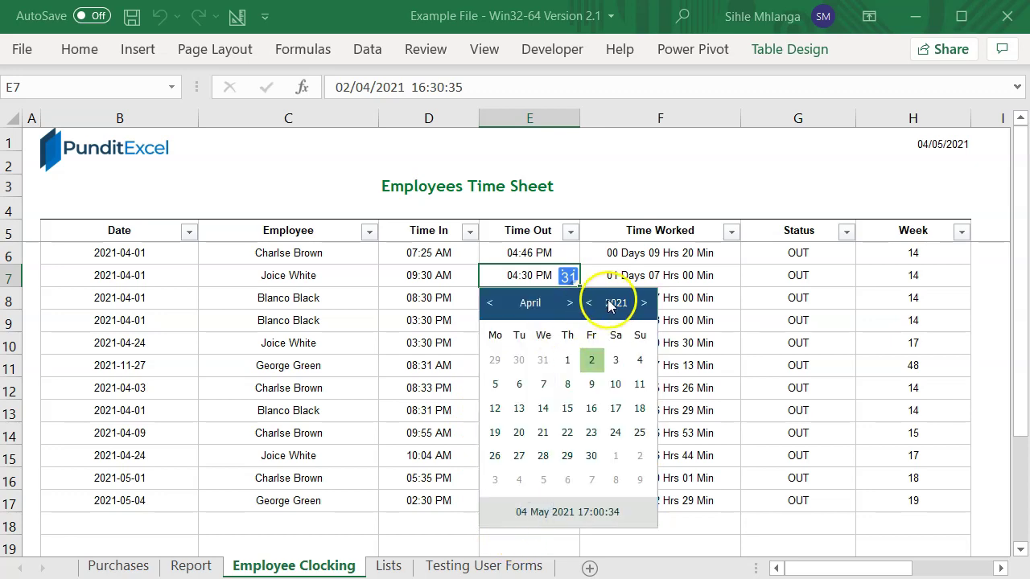
click(609, 302)
click(567, 409)
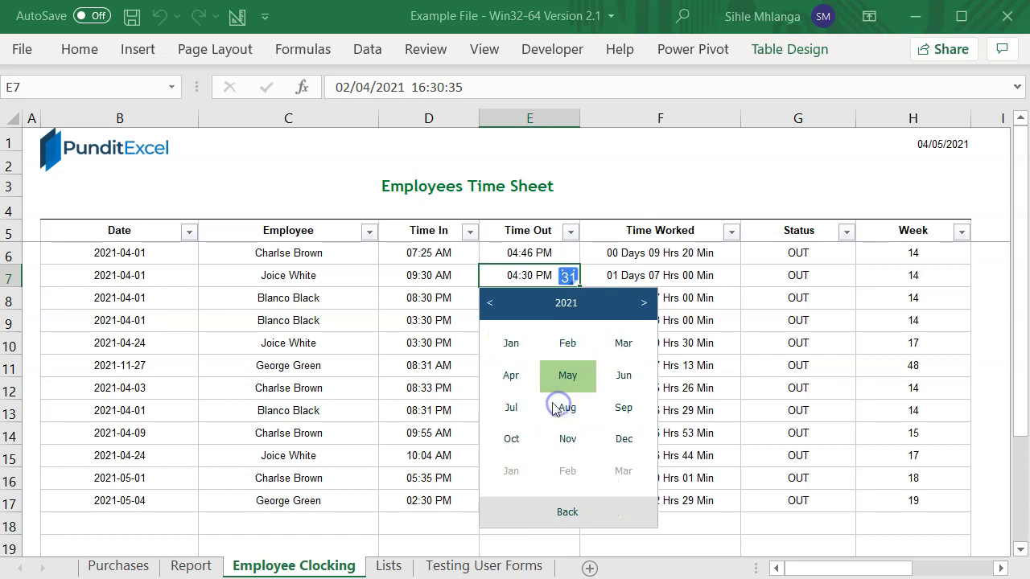
click(521, 386)
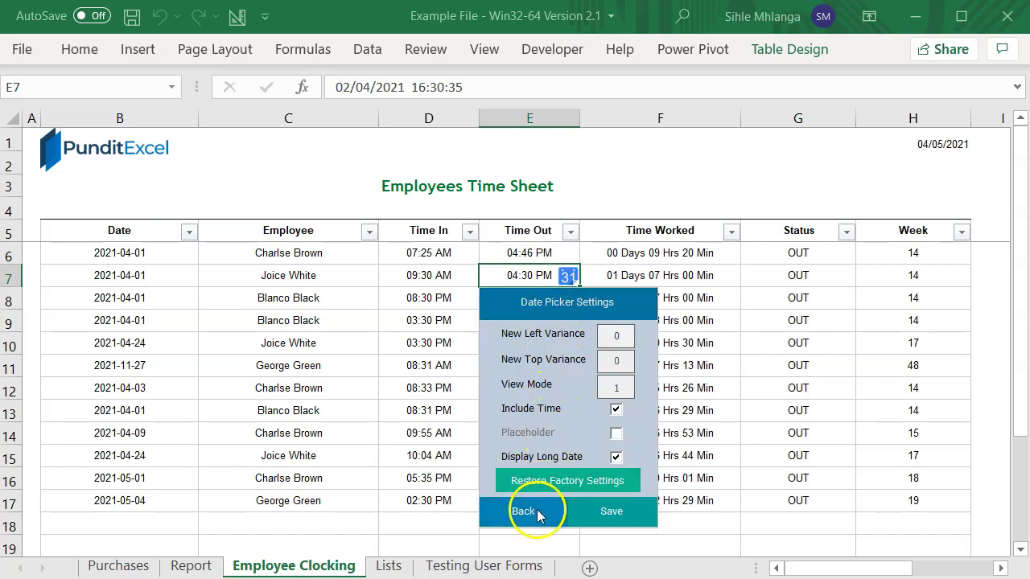
click(535, 513)
click(593, 362)
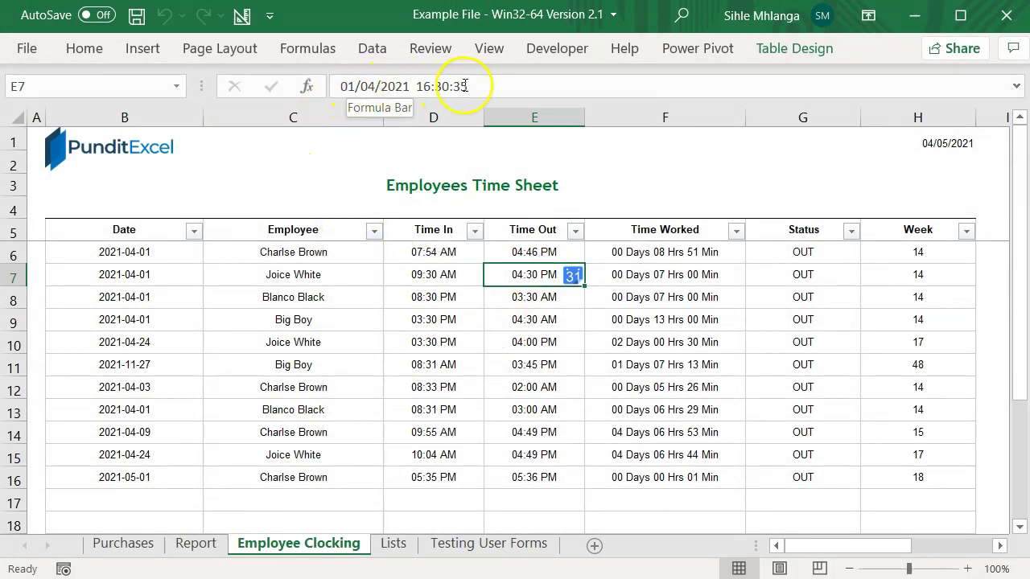
Step: Bring up the time picker on the empty Time In cell D17
click(576, 276)
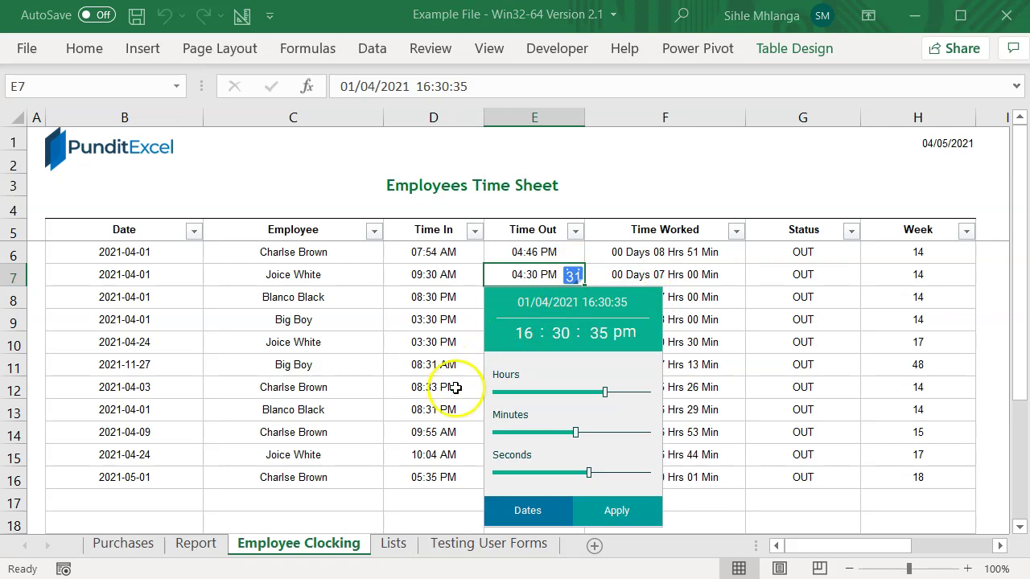
click(442, 502)
click(472, 501)
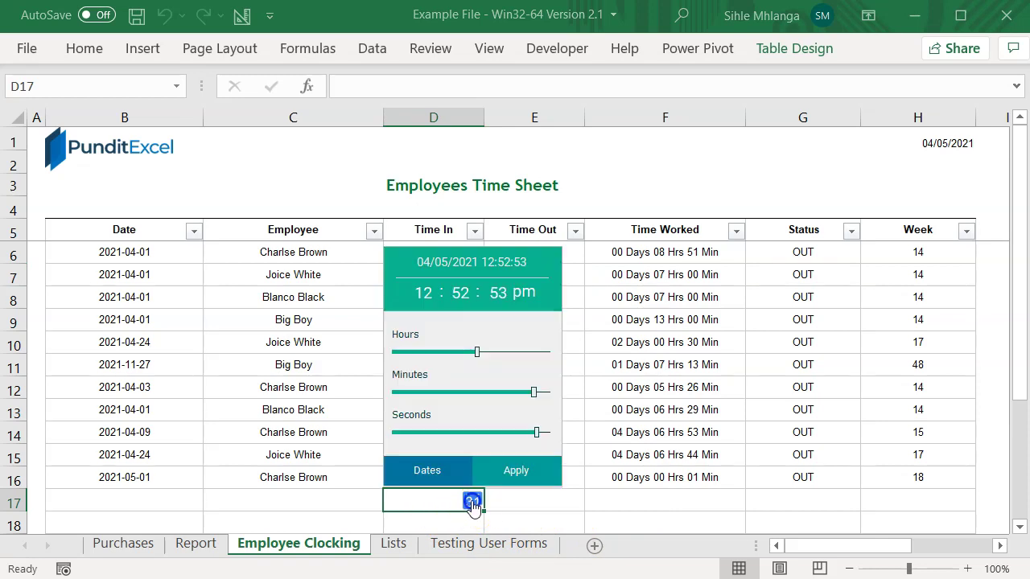
click(536, 276)
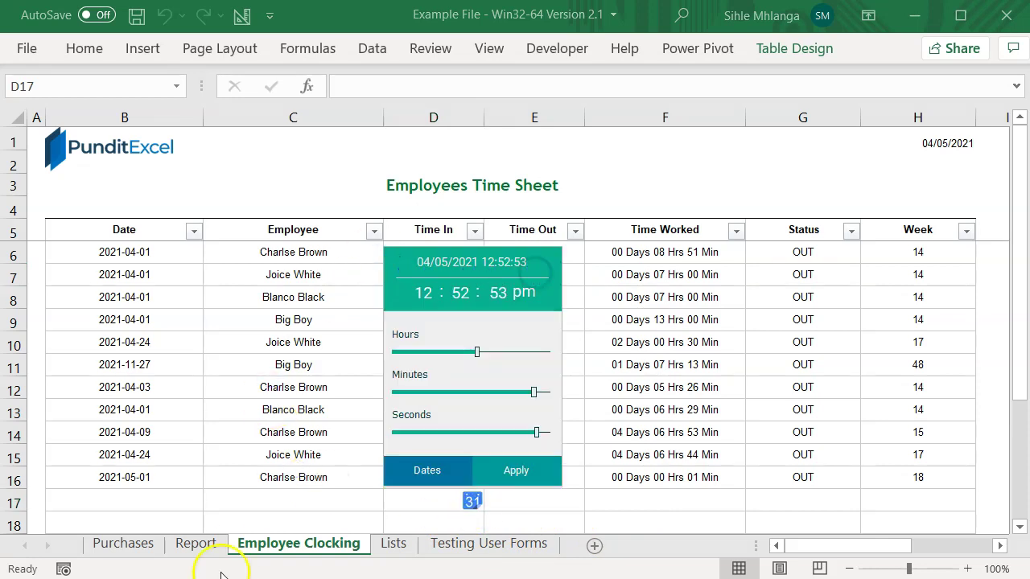
Step: Set D17's picker to 3 May 2021 at 05:28:00 am using the calendar and sliders
click(429, 481)
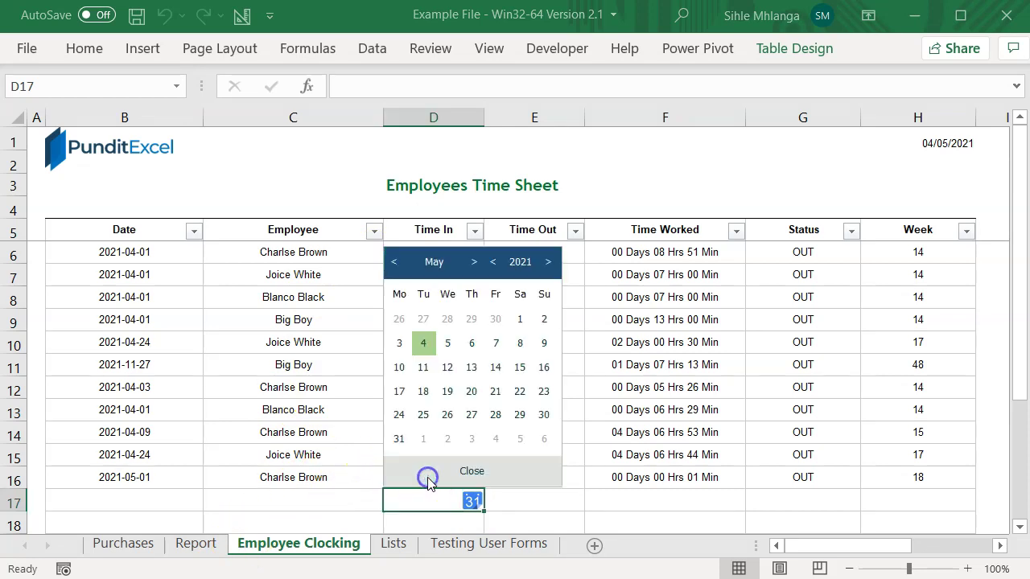
click(394, 345)
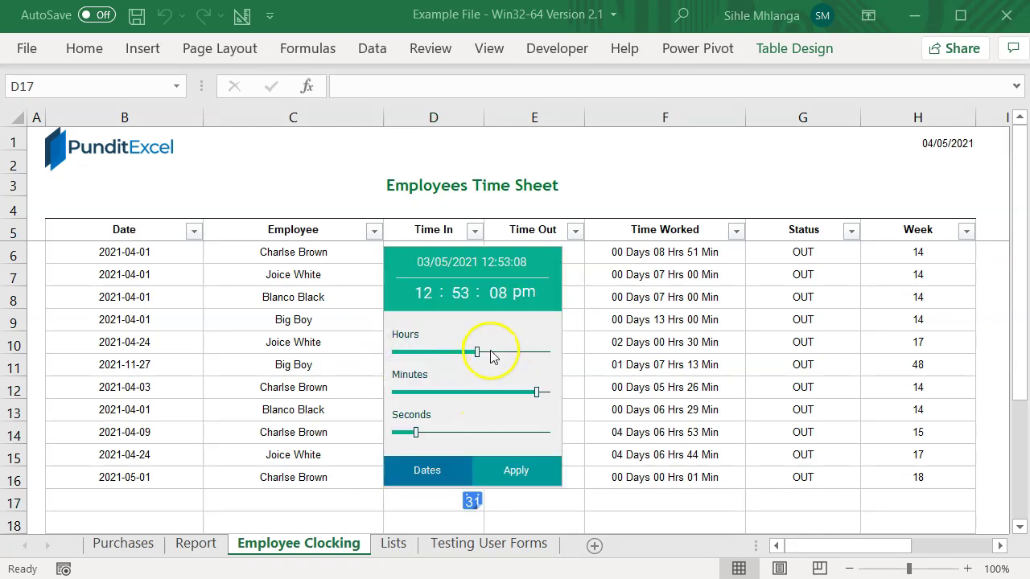
drag(478, 354, 431, 354)
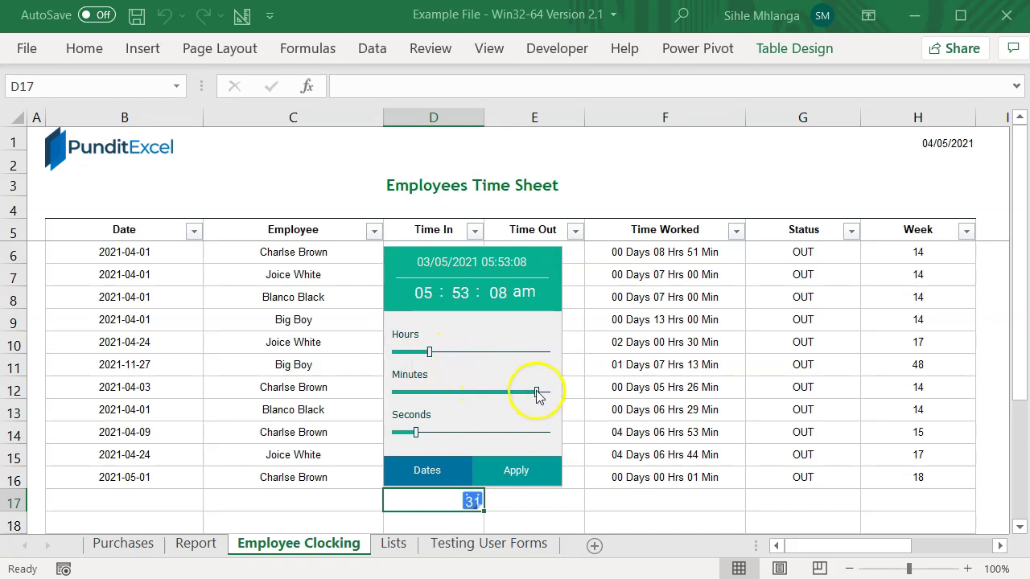
drag(537, 394, 467, 395)
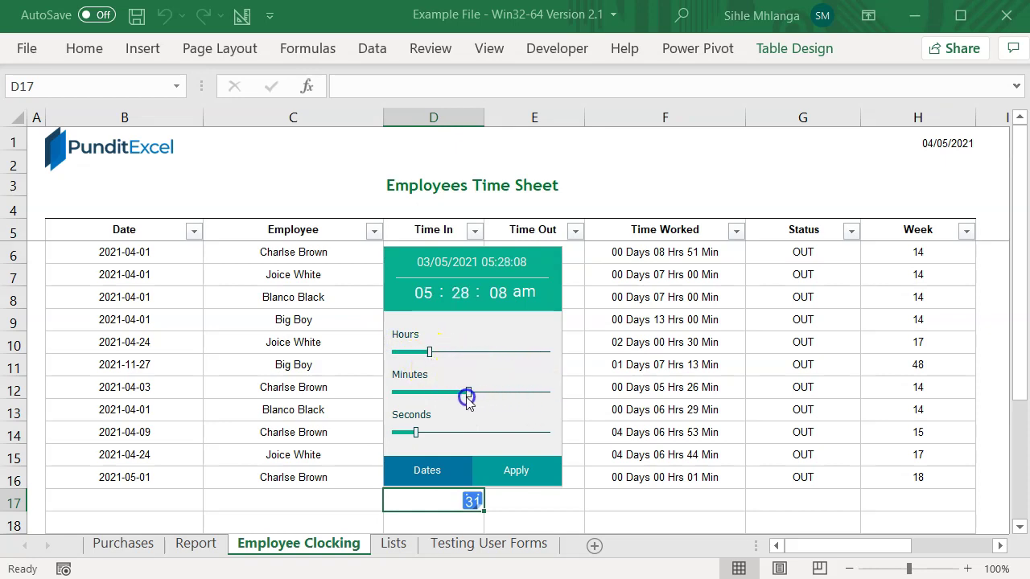
drag(416, 433, 395, 433)
Step: Enter 23:58 on the D17 keypad and apply it
click(453, 345)
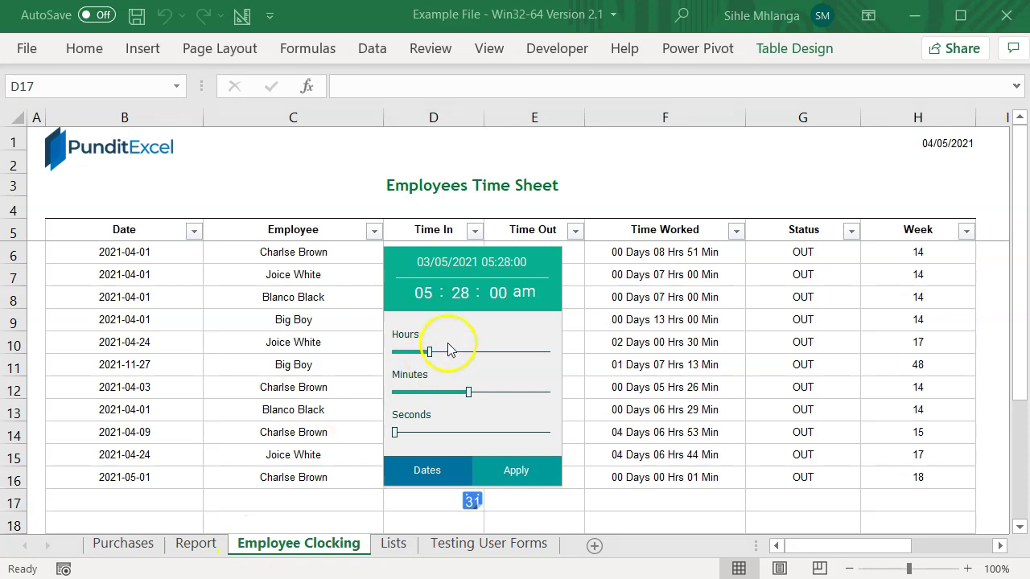
click(436, 293)
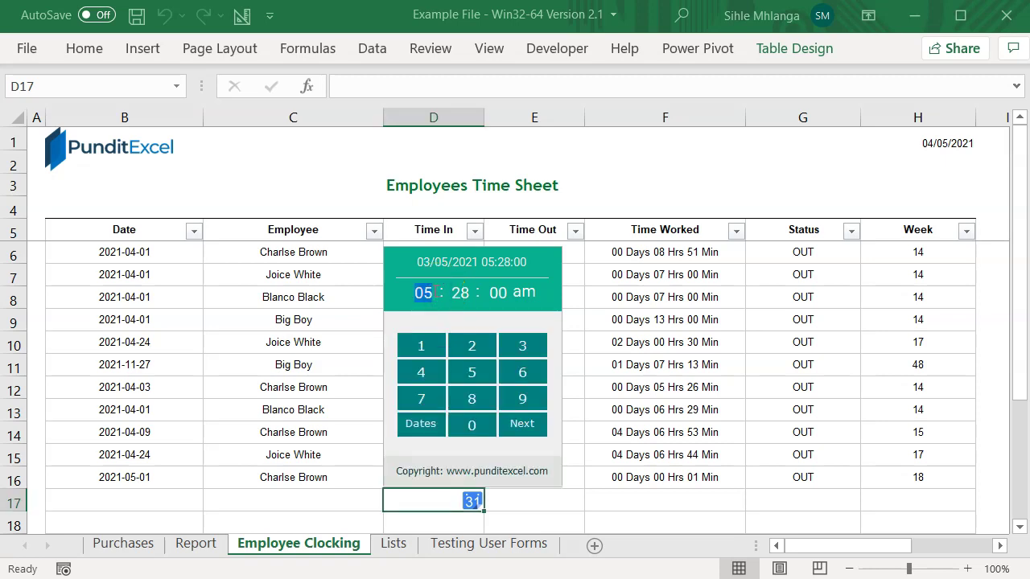
click(473, 346)
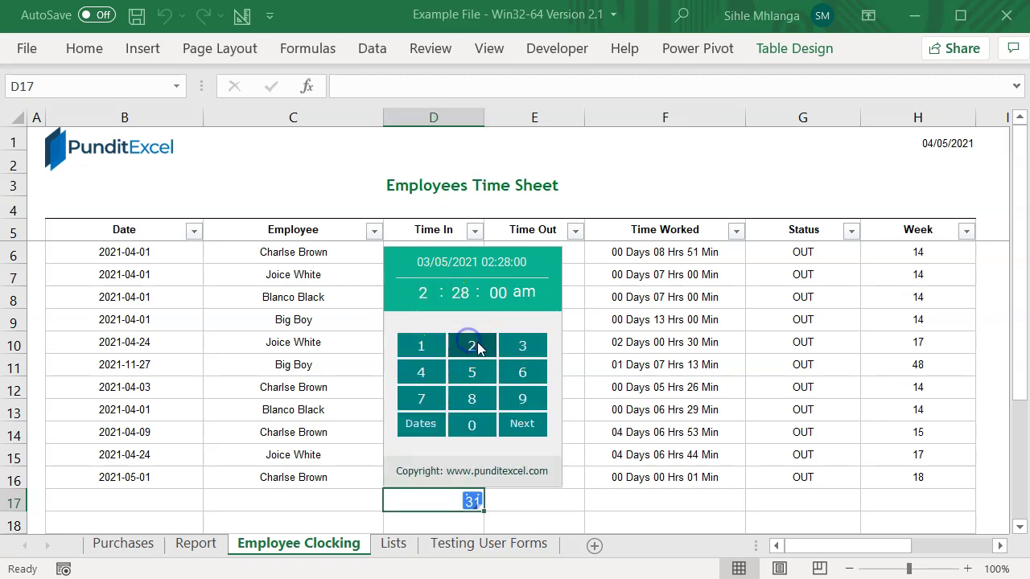
click(519, 344)
click(476, 370)
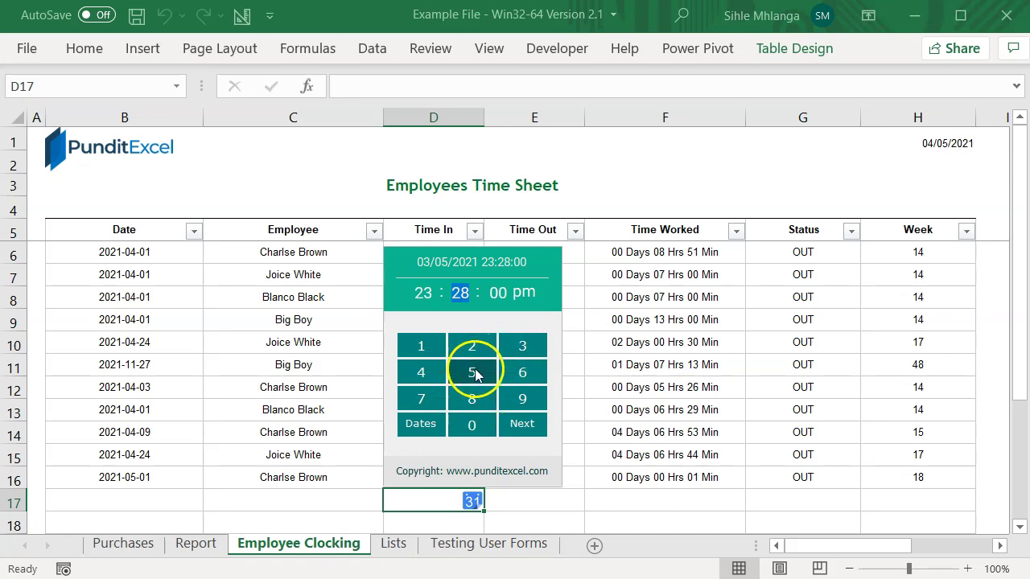
click(473, 397)
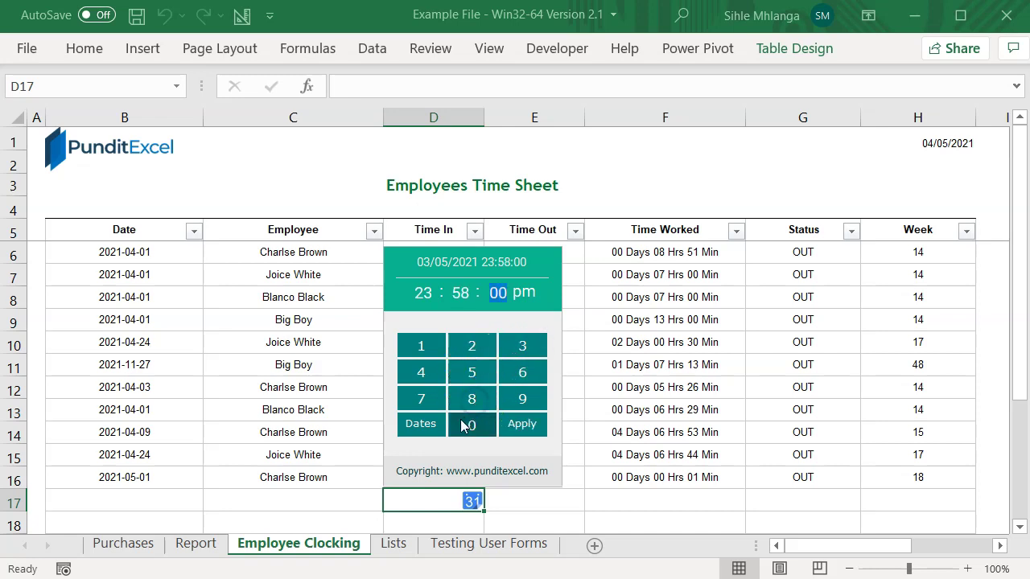
click(522, 424)
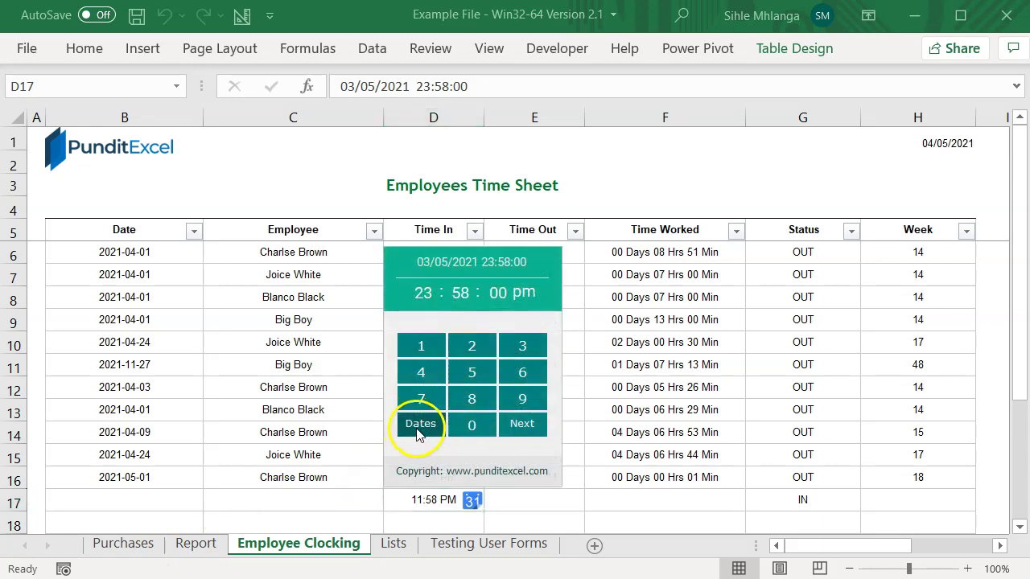
Step: Check D17's date calendar, then re-enter the time as 12:52 and apply
click(420, 428)
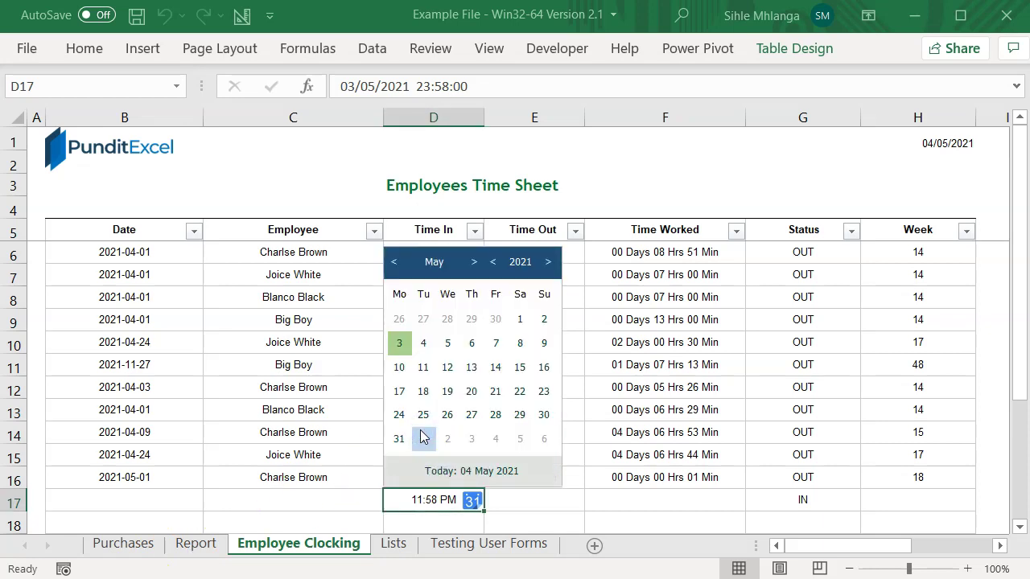
click(424, 345)
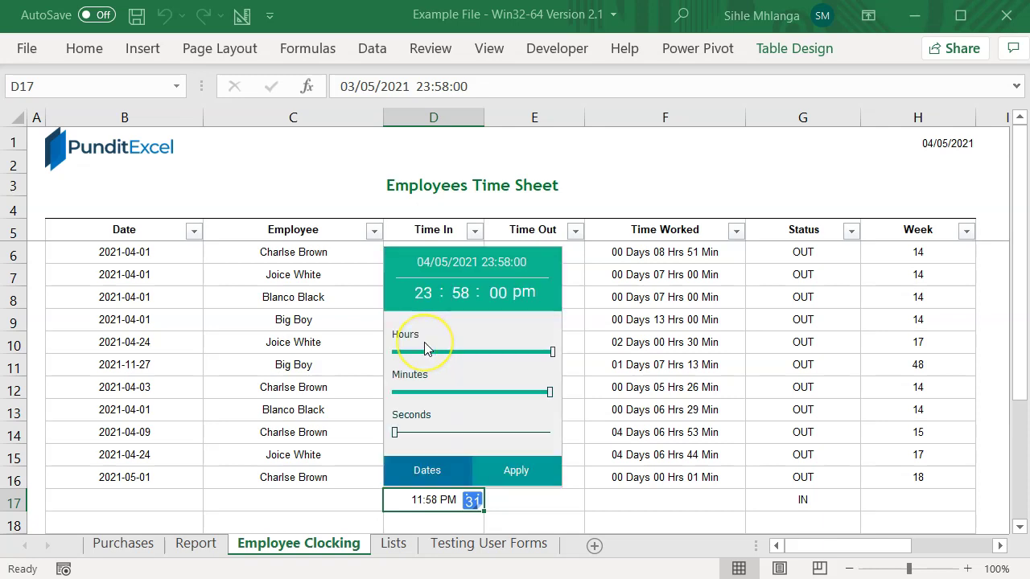
click(425, 388)
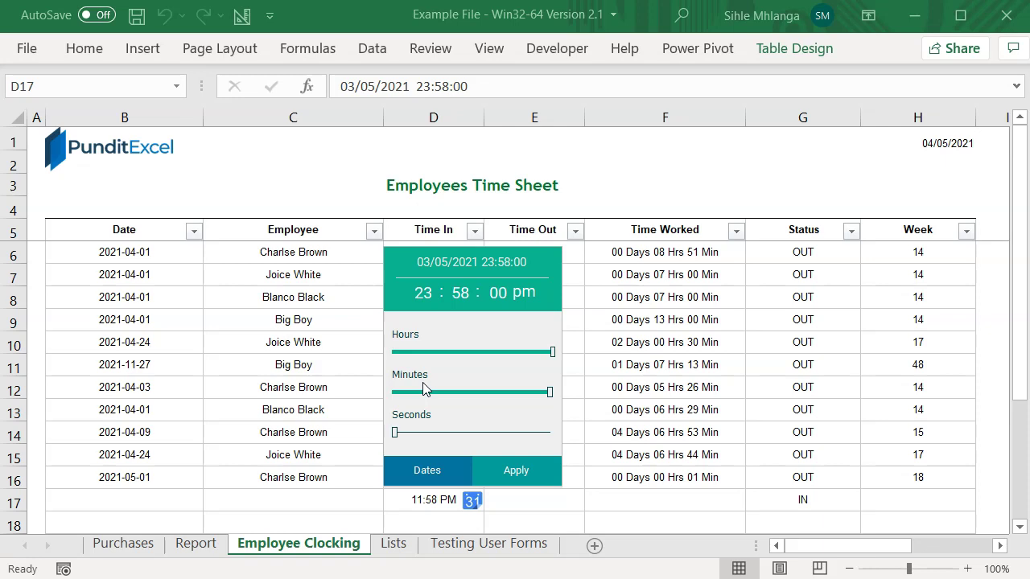
click(424, 292)
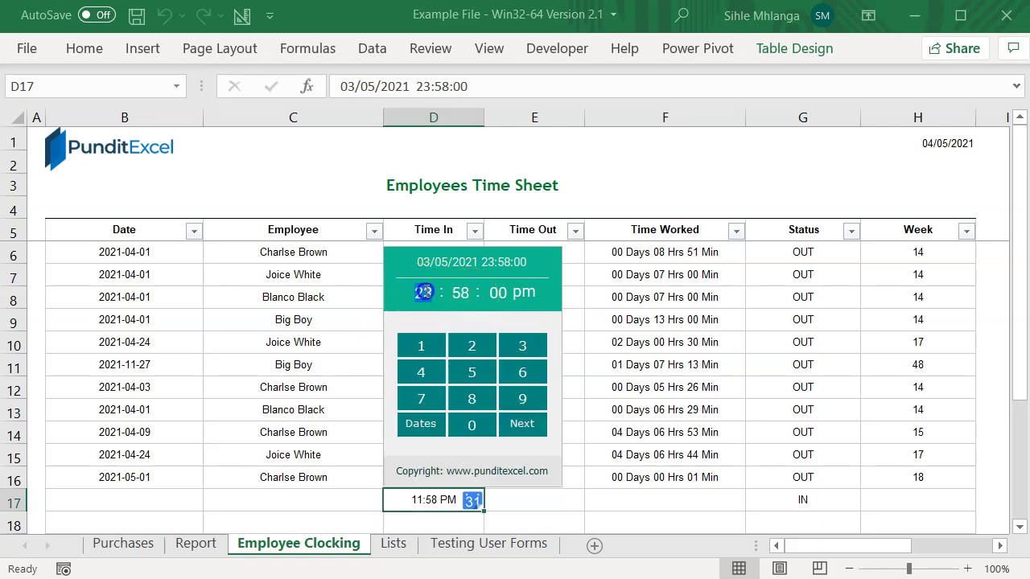
key(1)
key(2)
key(5)
key(2)
key(Return)
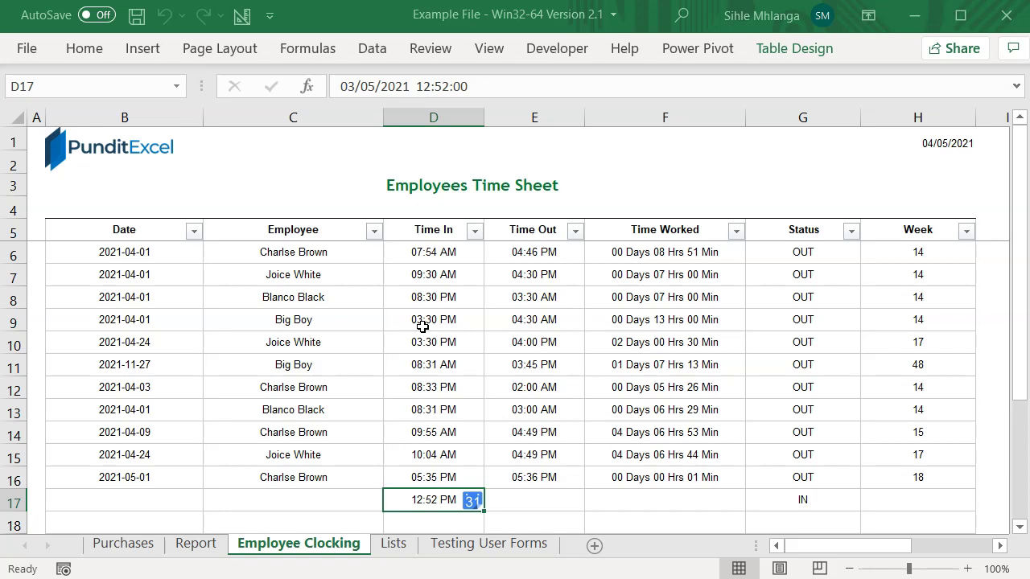
Step: Look at Blanco Black's D8 time picker and close it unchanged
click(472, 369)
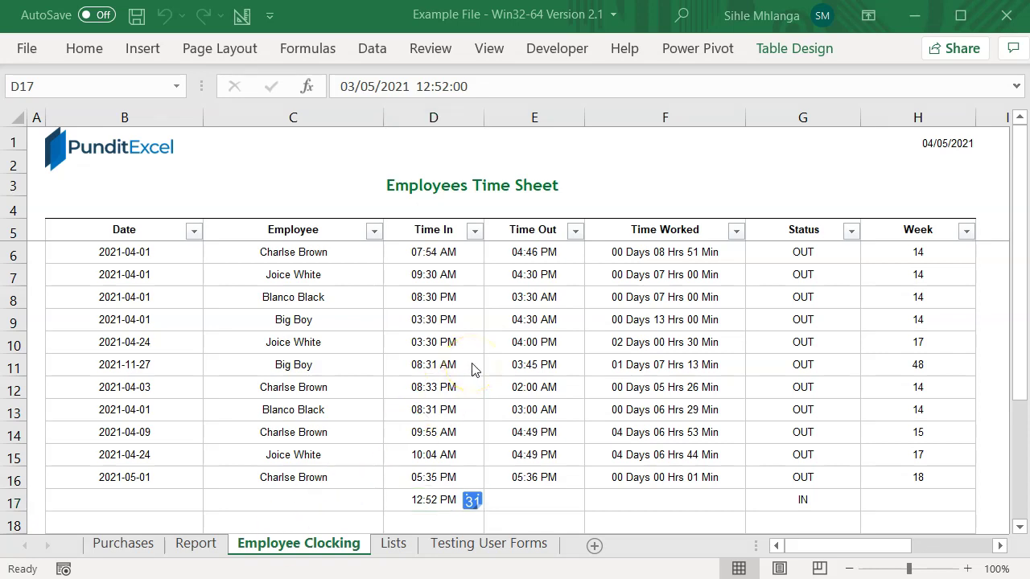
click(459, 296)
click(474, 300)
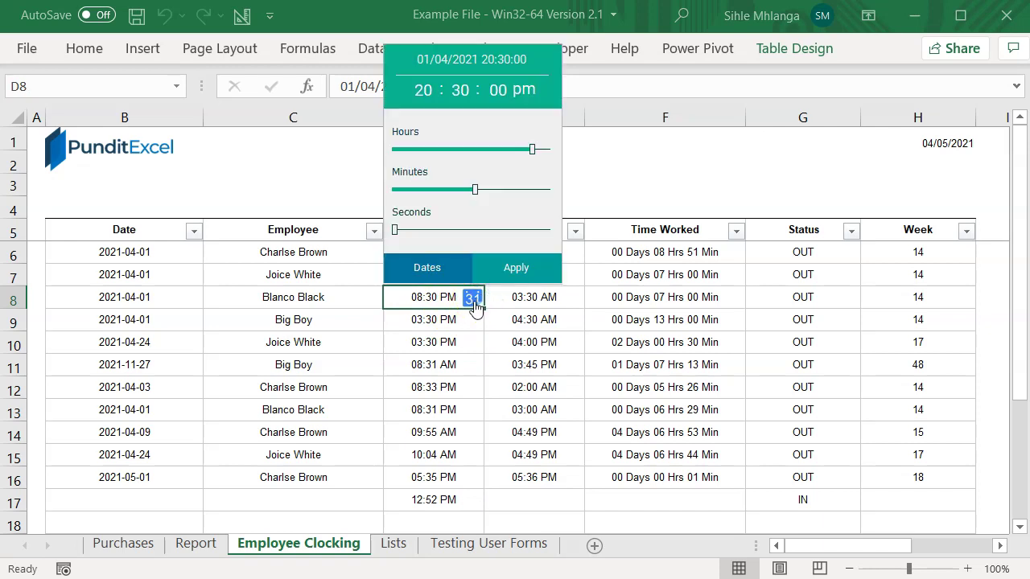
click(513, 273)
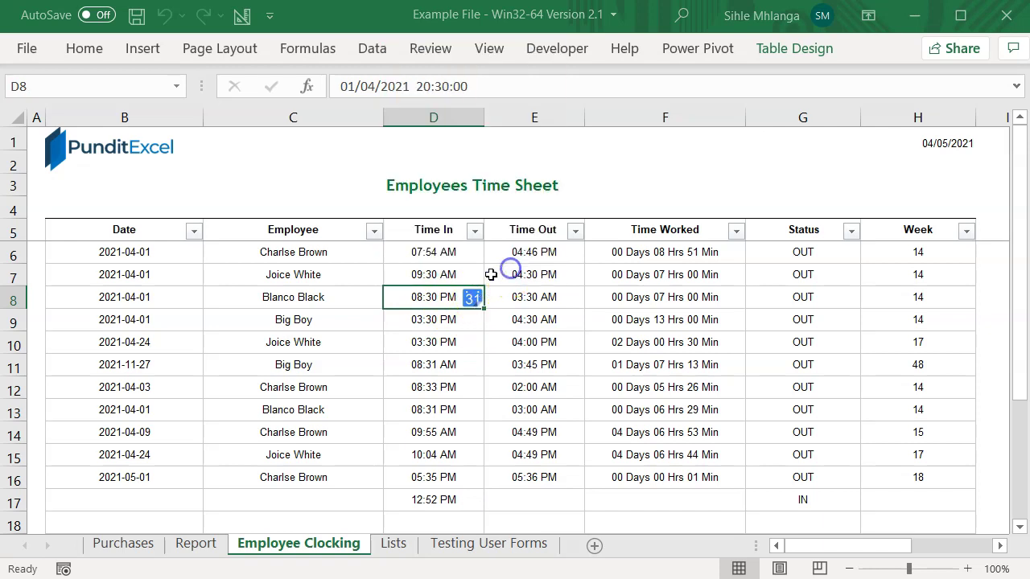
click(437, 254)
click(475, 254)
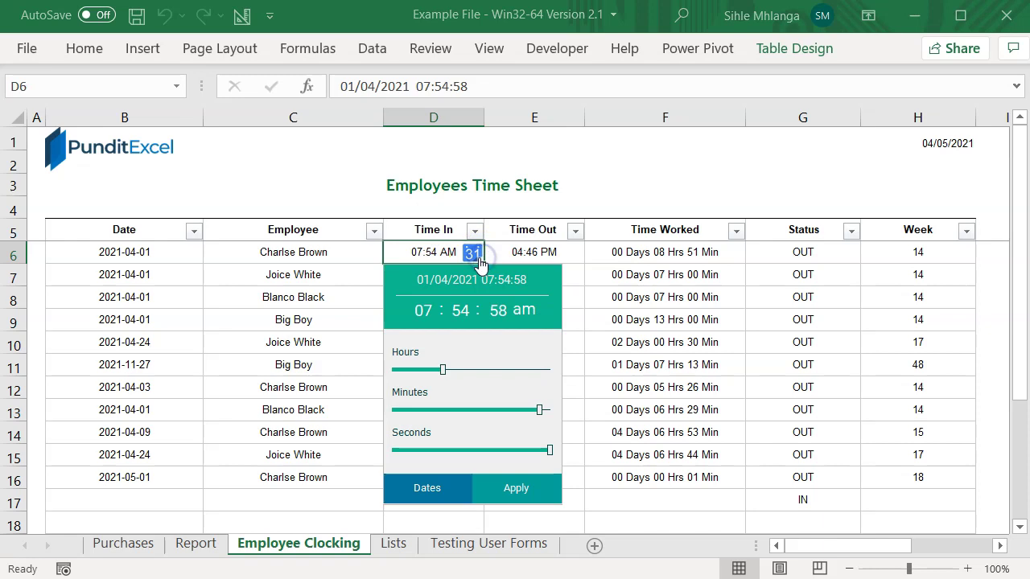
drag(534, 410, 464, 418)
click(494, 487)
click(534, 274)
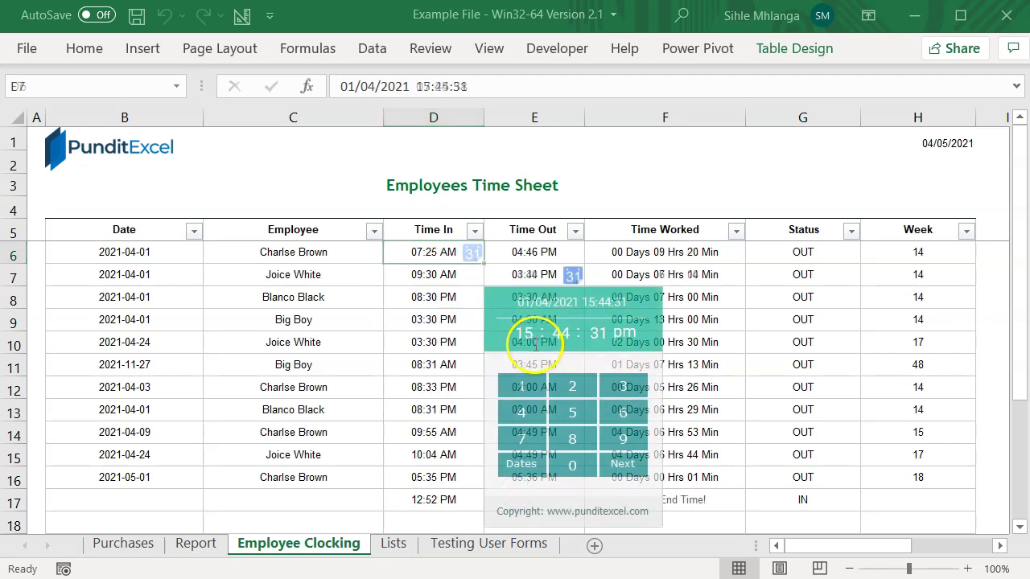
click(531, 338)
click(628, 466)
click(631, 467)
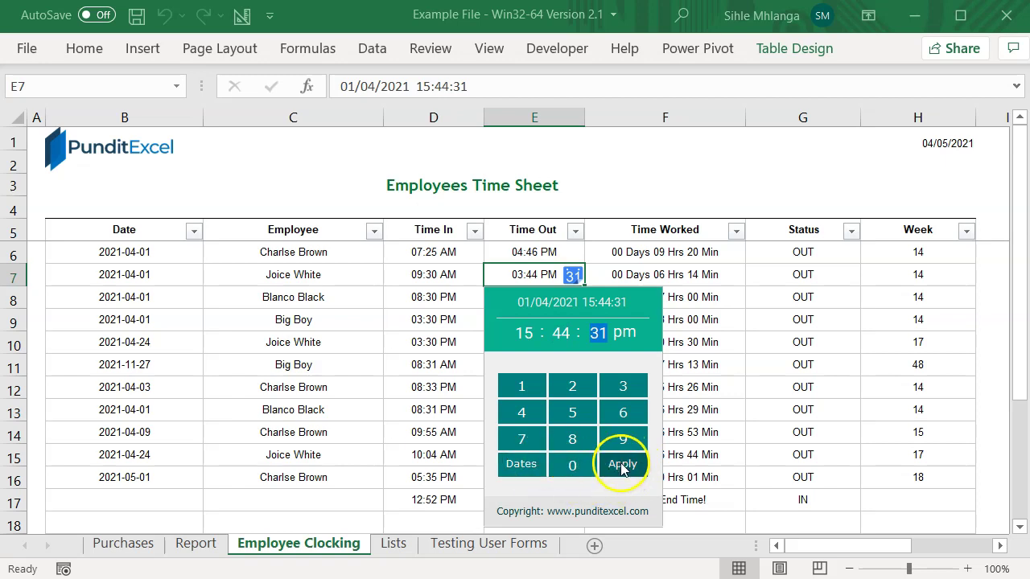
click(609, 467)
click(573, 275)
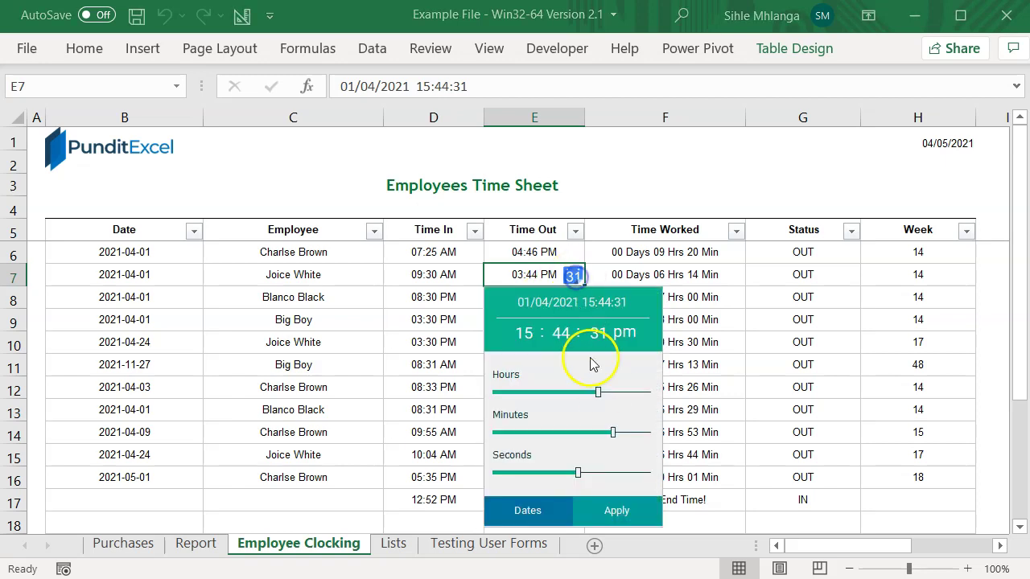
drag(598, 392, 592, 393)
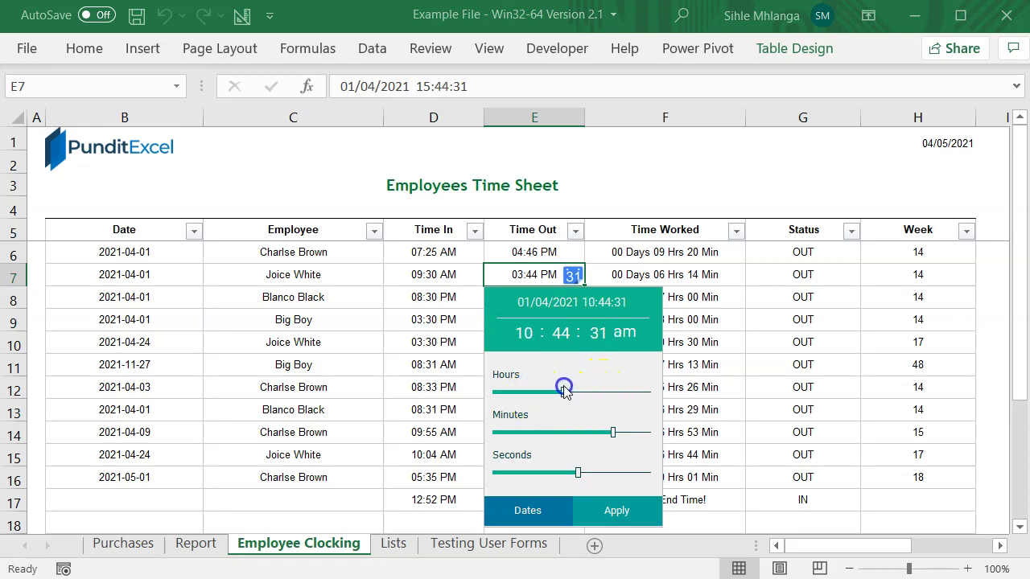
drag(592, 394, 515, 388)
drag(613, 432, 544, 441)
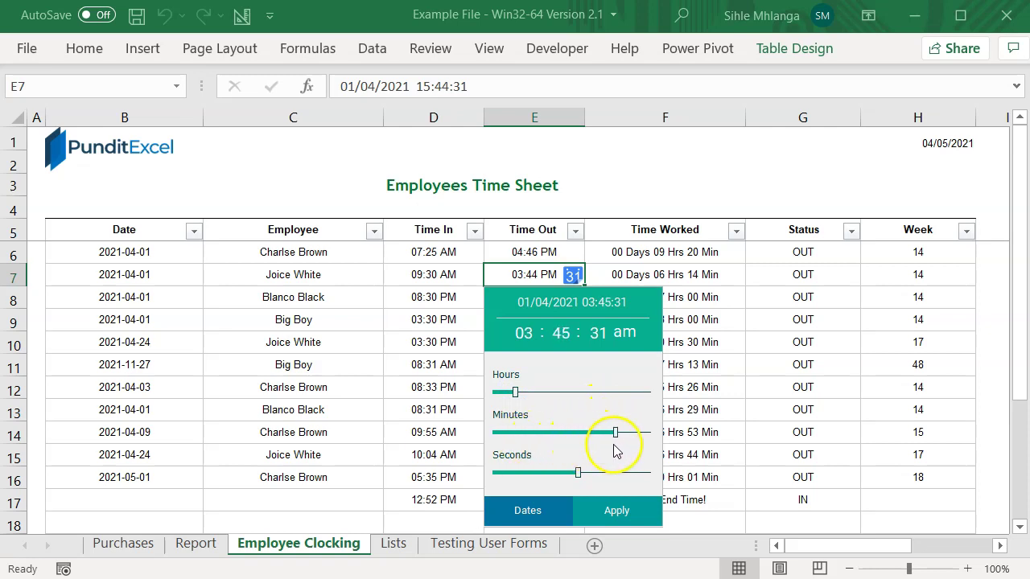
drag(544, 441, 622, 434)
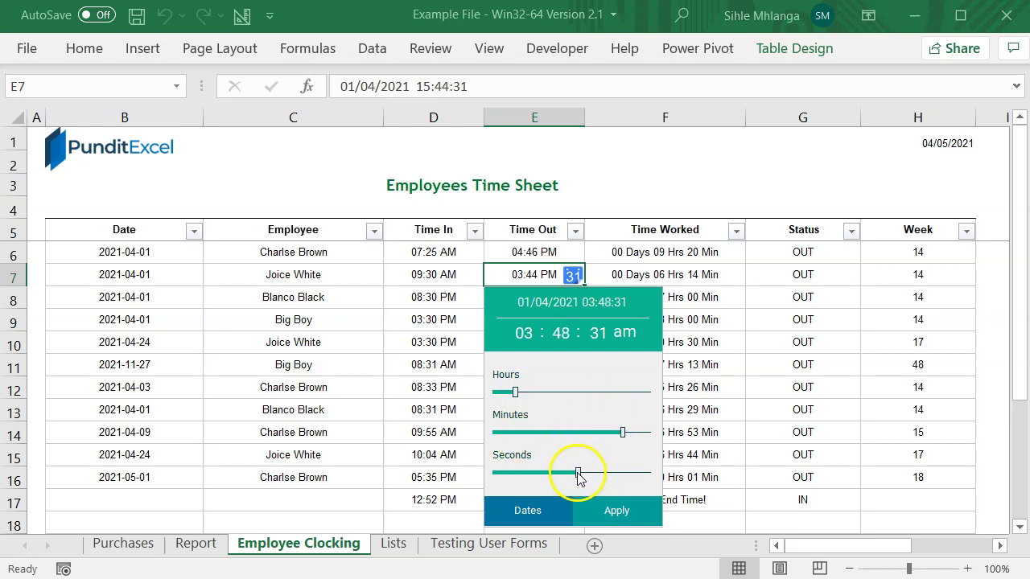
drag(578, 473, 506, 481)
click(615, 509)
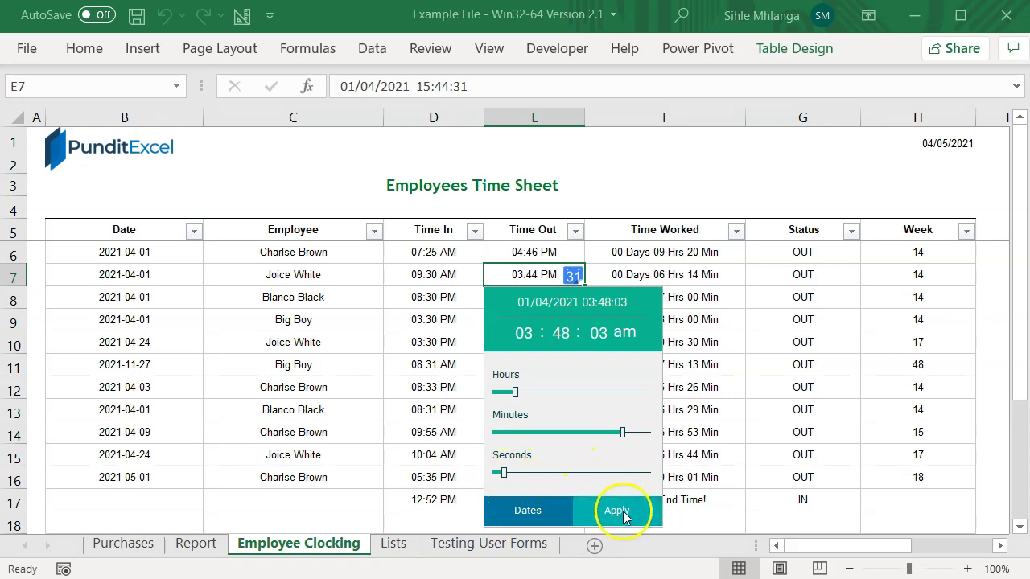
Step: Navigate D7's date calendar through the year view to 30 April 2020
click(430, 274)
click(472, 275)
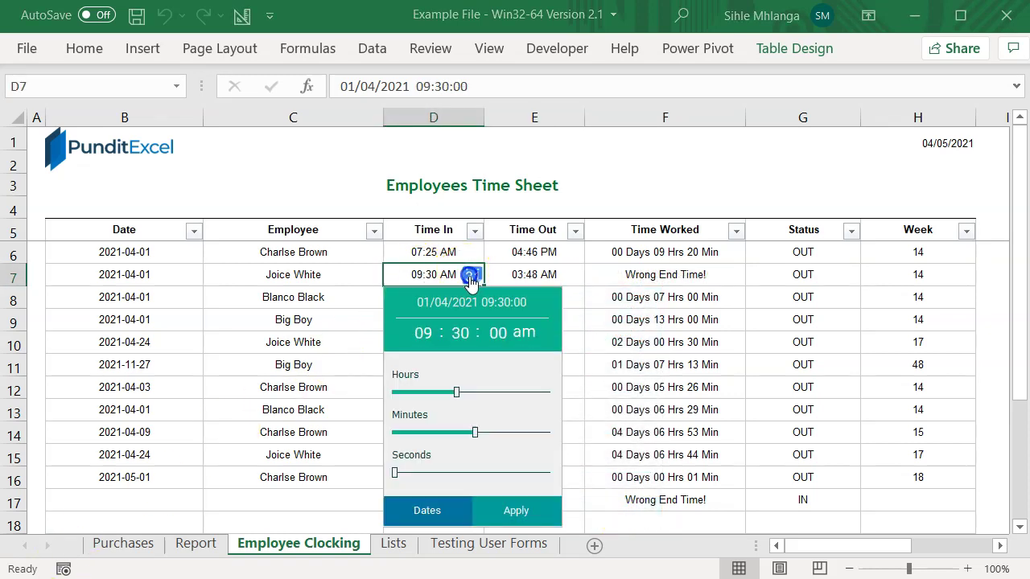
click(443, 510)
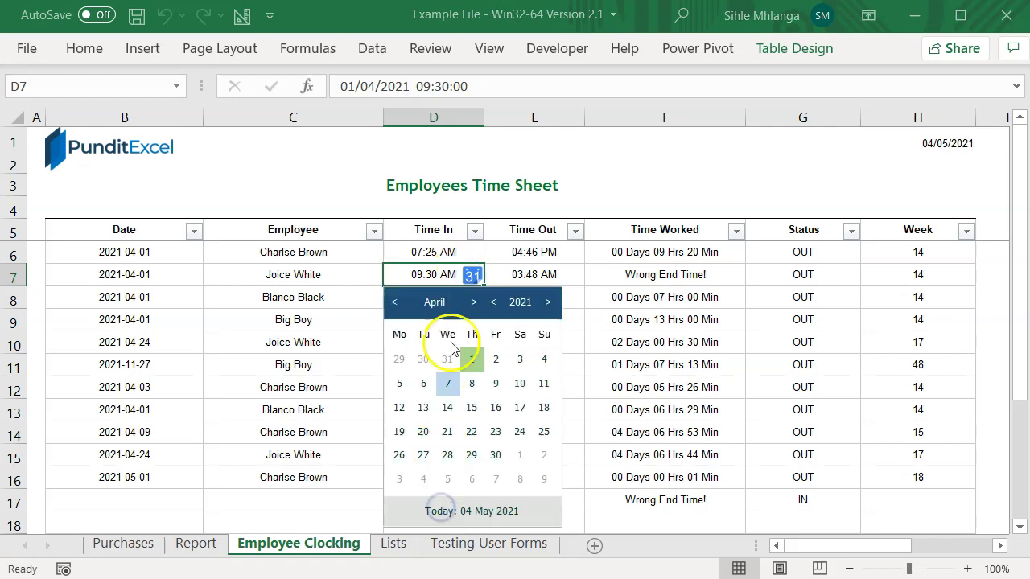
click(520, 304)
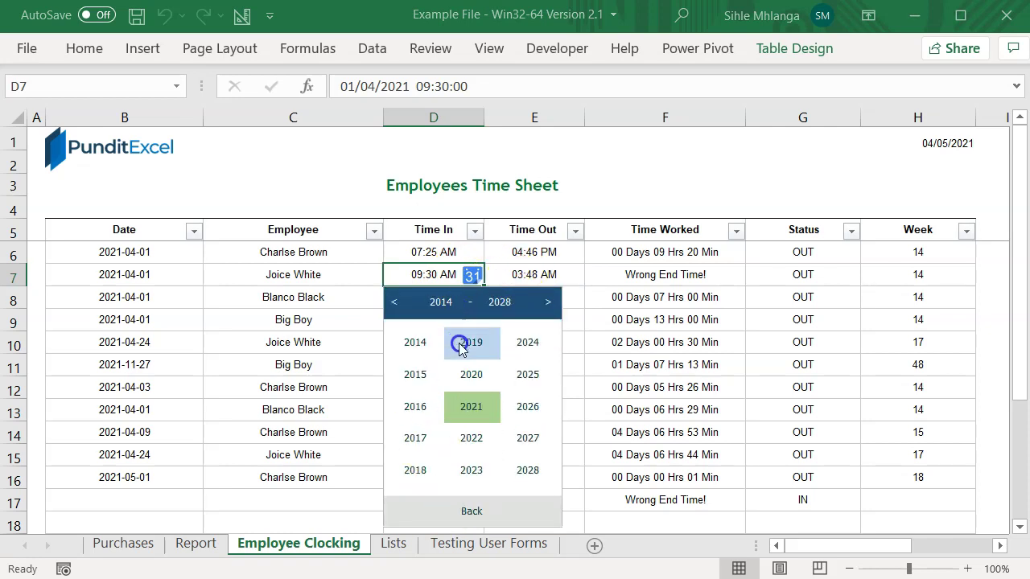
click(471, 374)
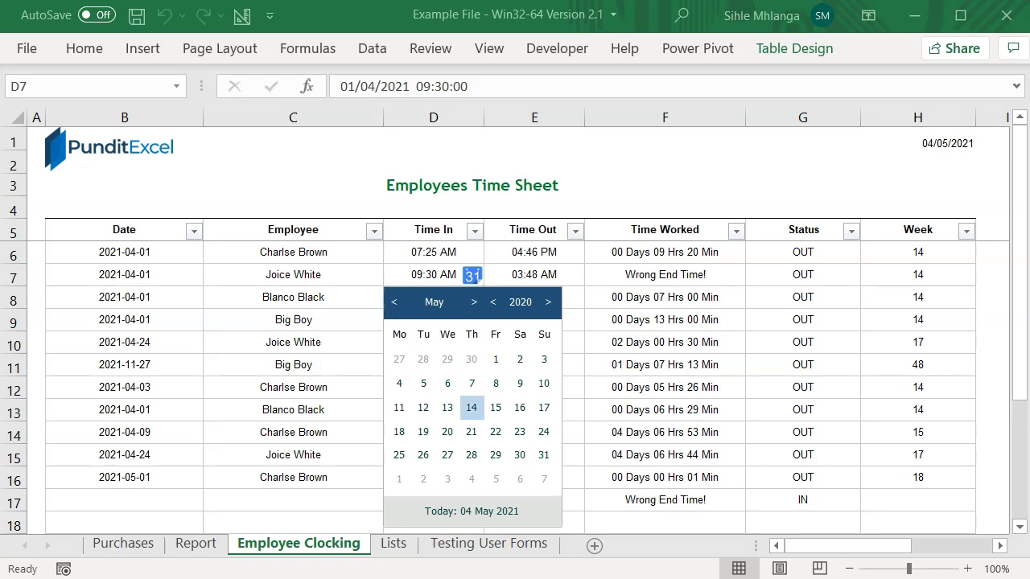
click(472, 384)
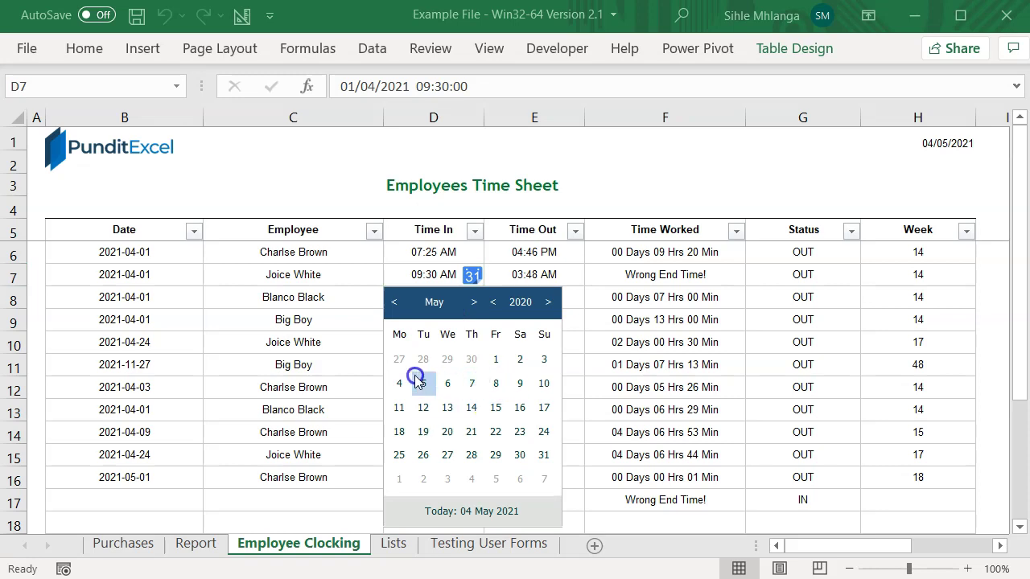
click(471, 360)
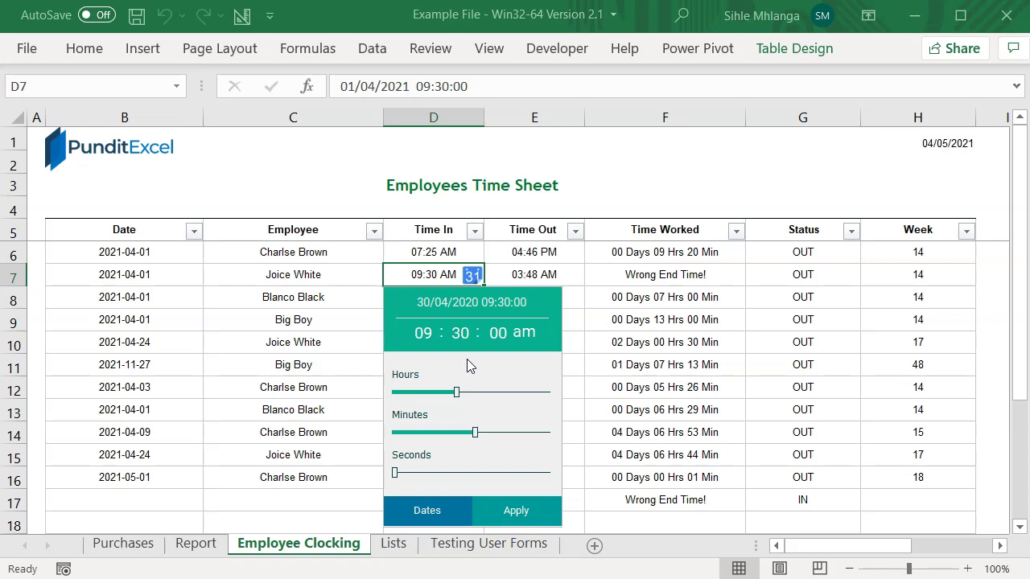
click(251, 555)
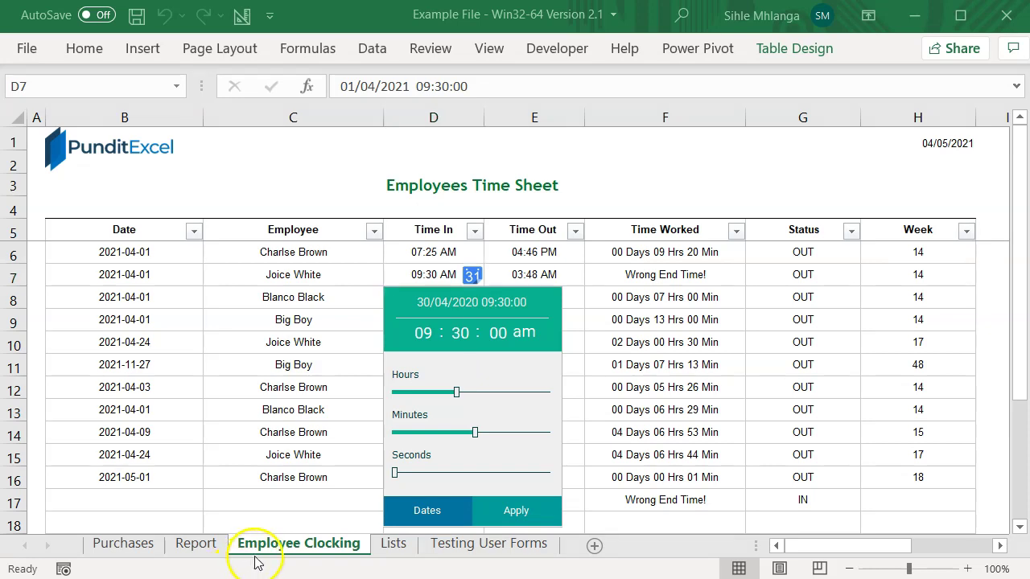
click(397, 472)
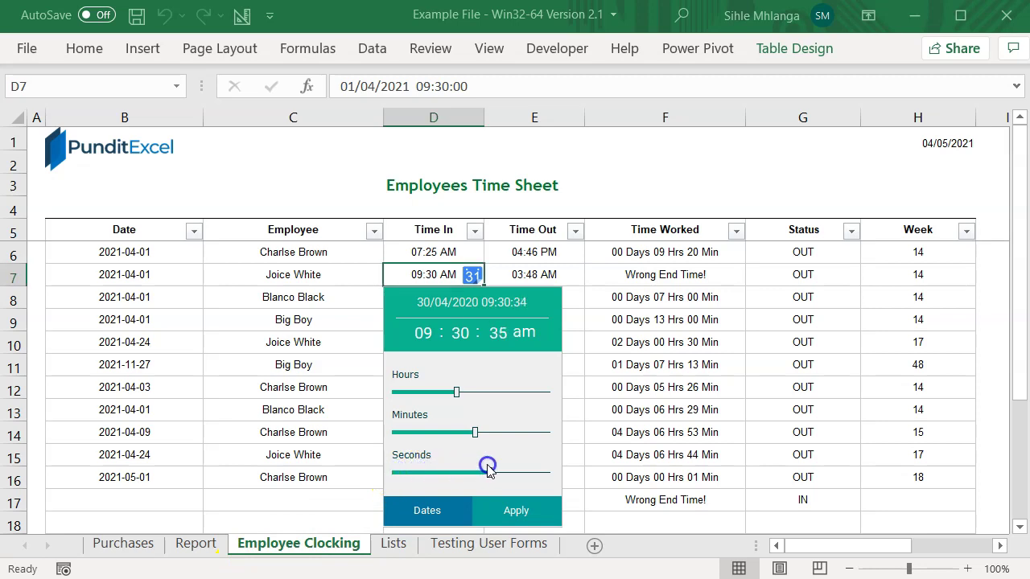
drag(400, 472, 552, 473)
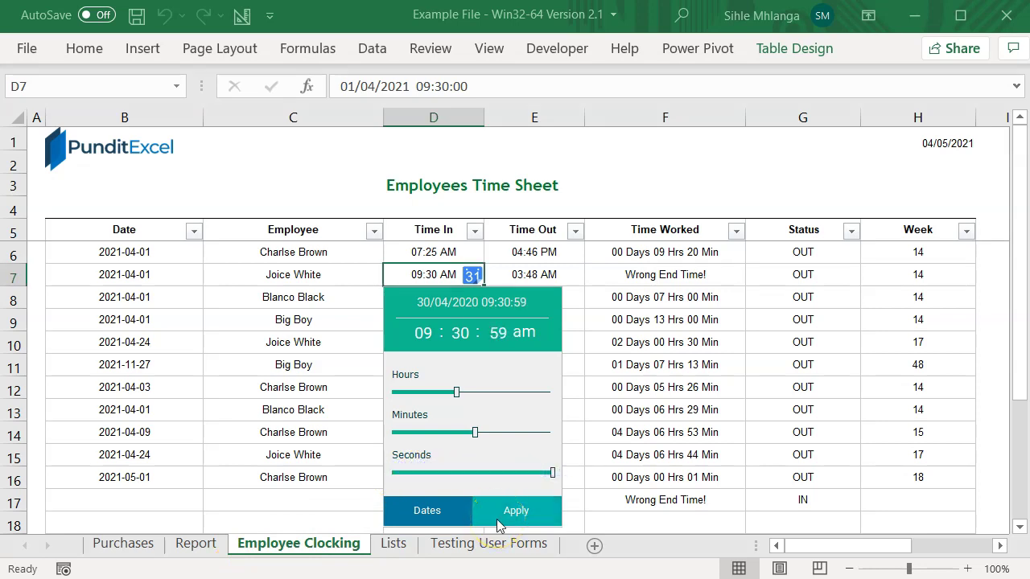
click(130, 274)
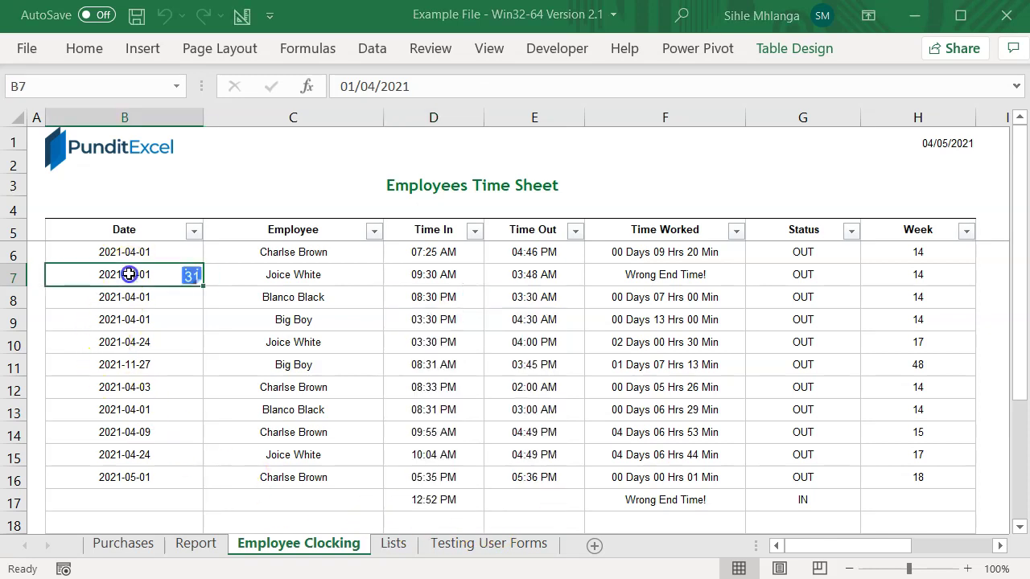
Step: Fill the form's Time of Admission with the current time and Date & Time of birth with a later hour
click(191, 276)
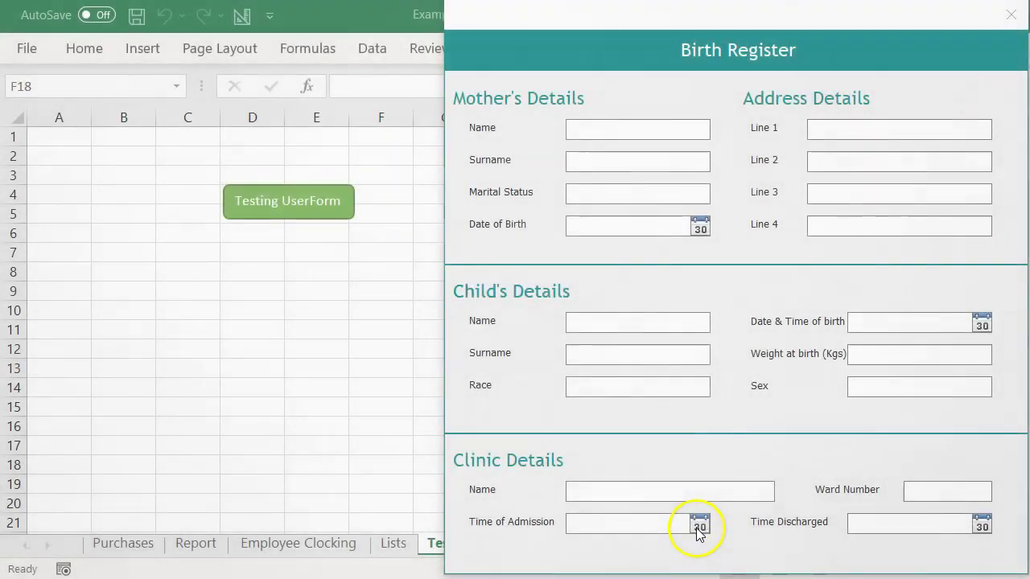
click(698, 524)
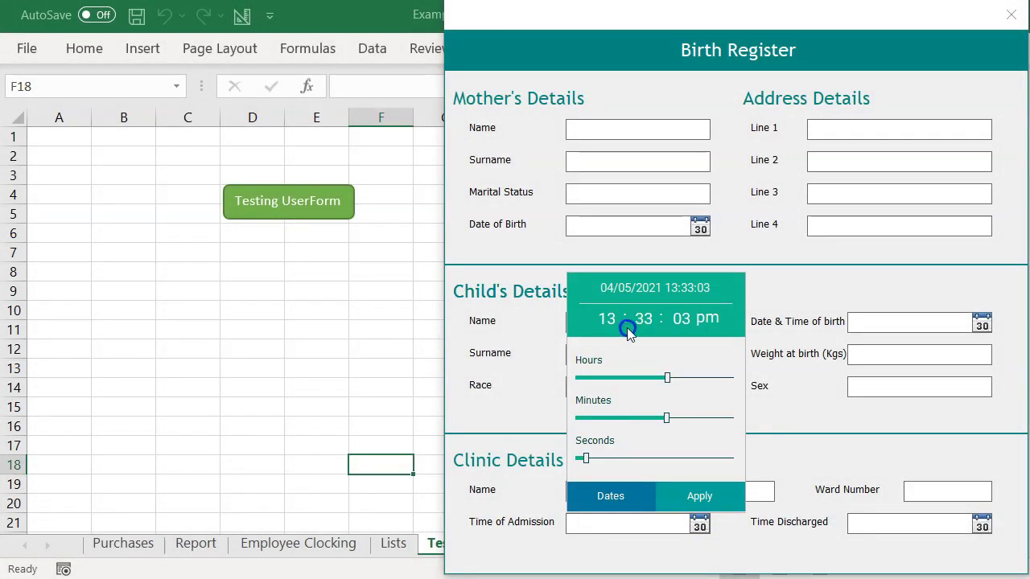
click(696, 499)
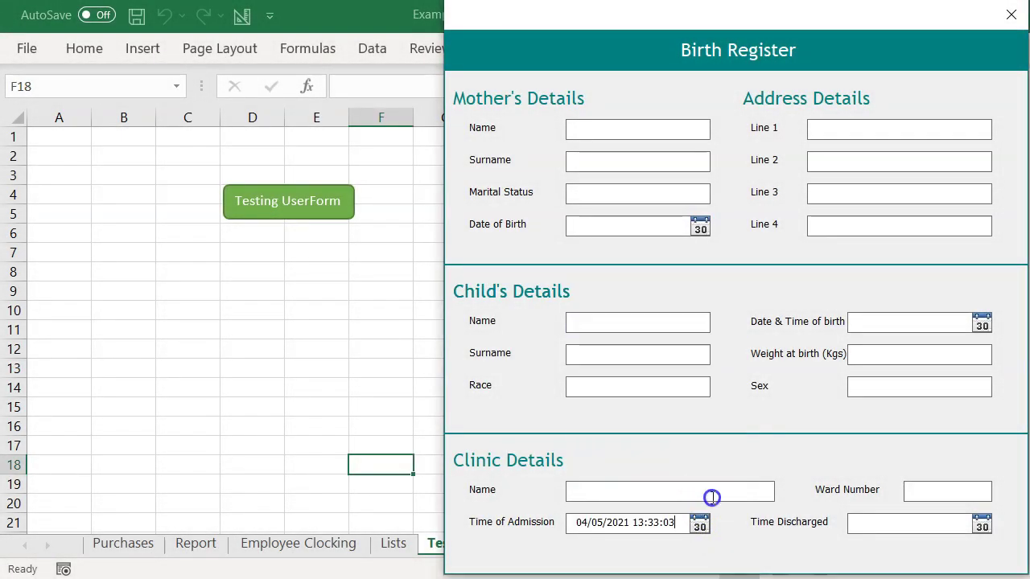
click(981, 325)
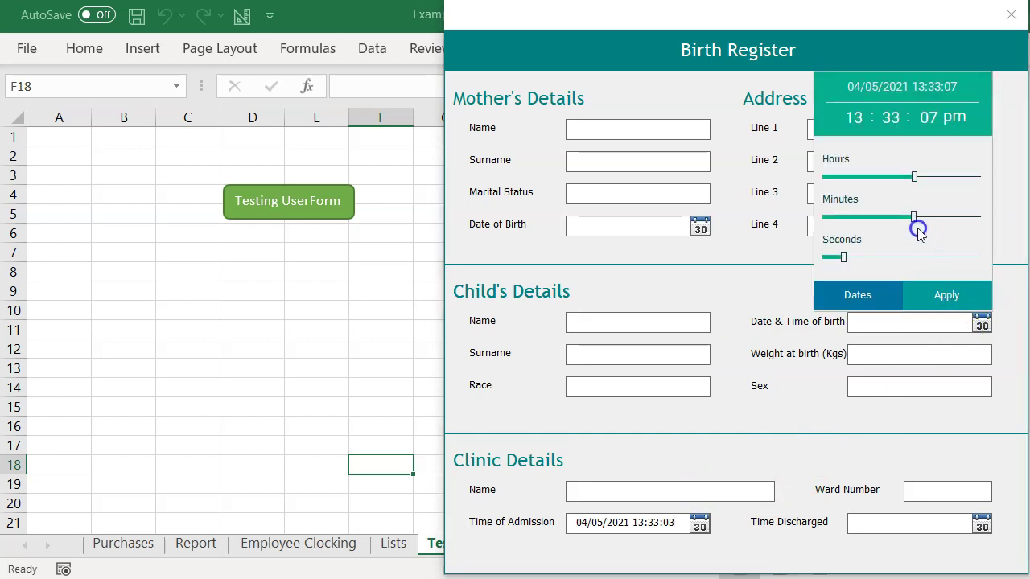
drag(916, 177, 970, 176)
click(958, 296)
Step: Set the form's Time Discharged to 5 May 2021 at an early-morning hour
click(980, 524)
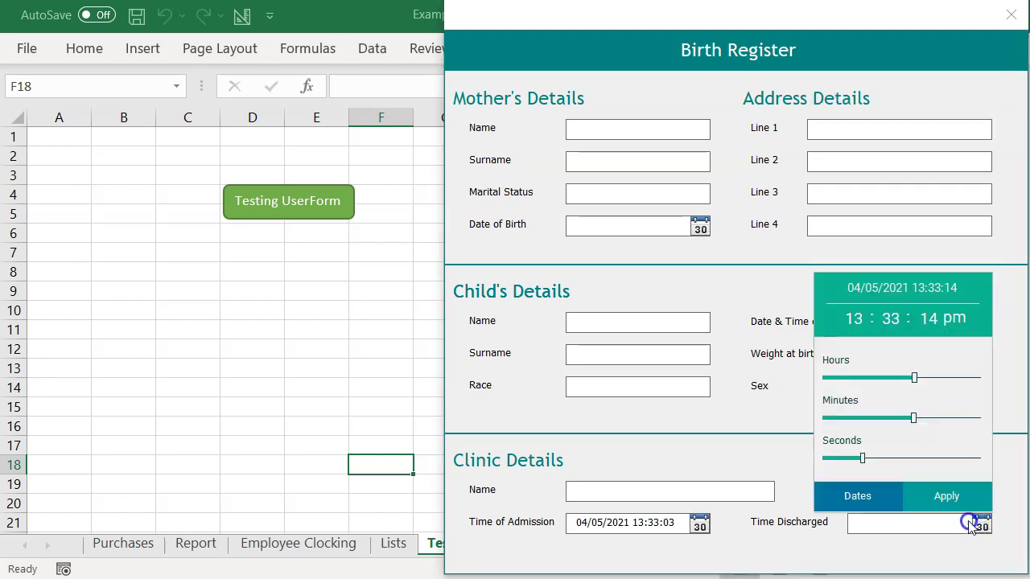
click(866, 496)
click(882, 370)
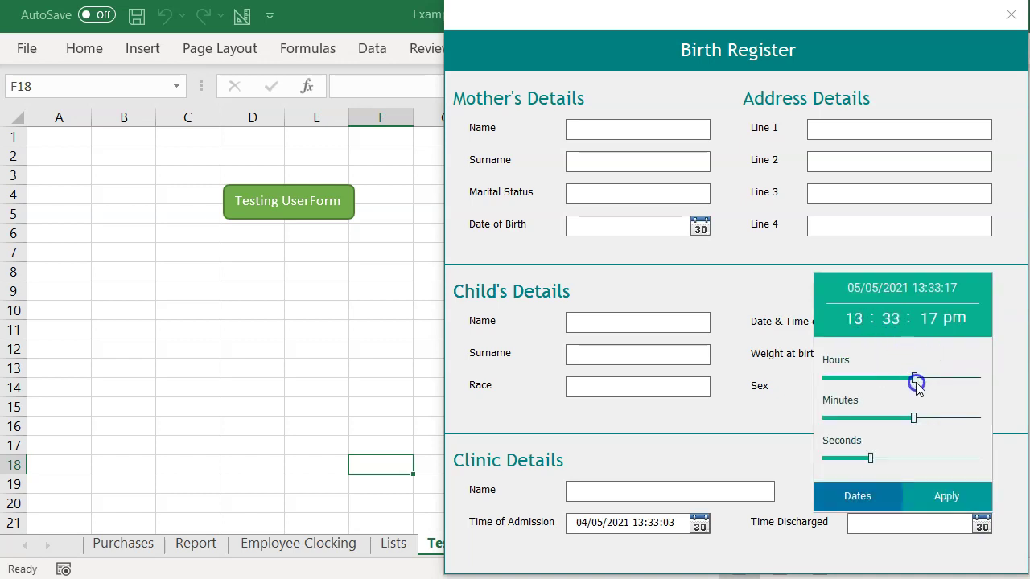
drag(918, 386, 855, 378)
click(938, 499)
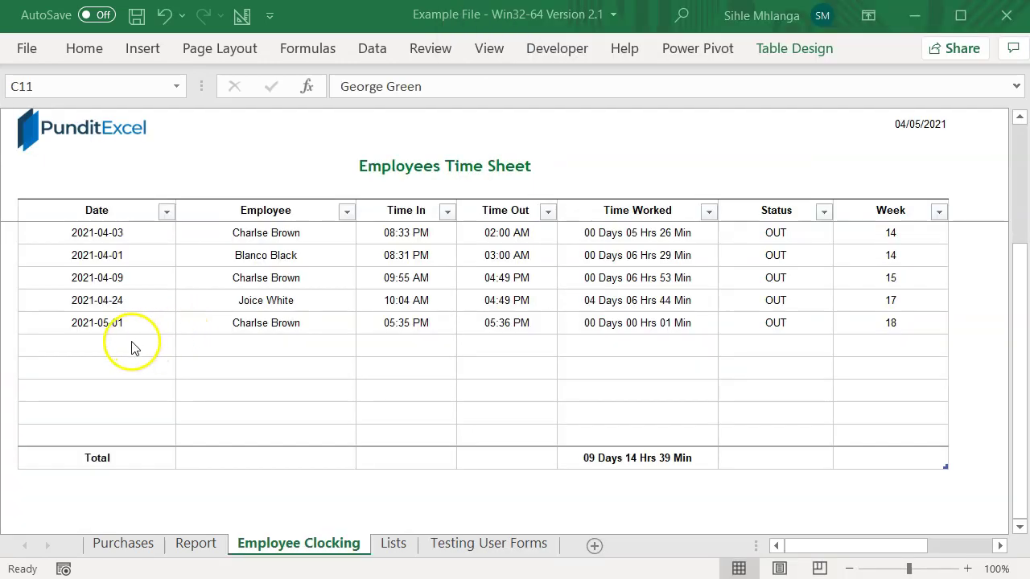
click(131, 347)
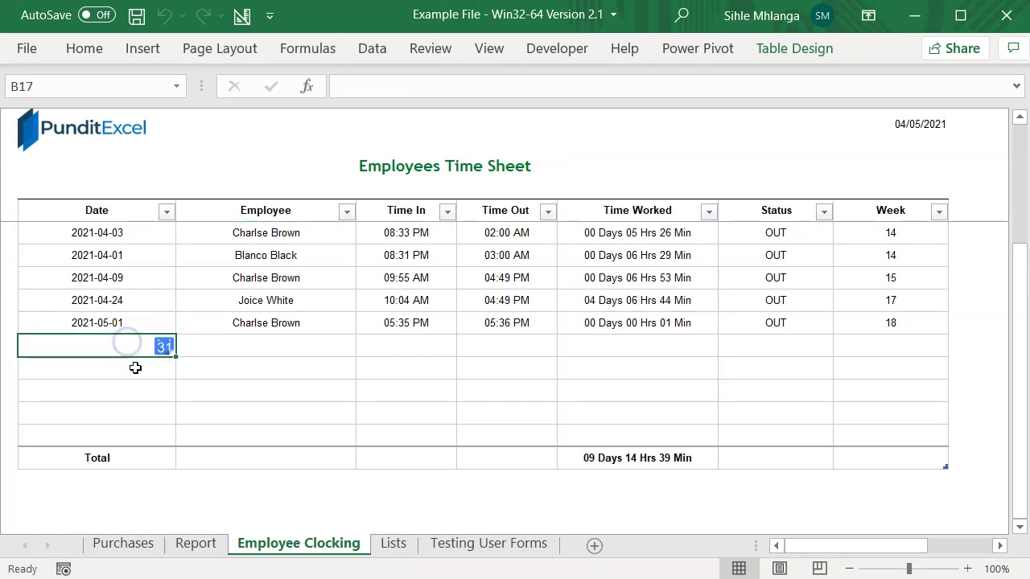
click(163, 346)
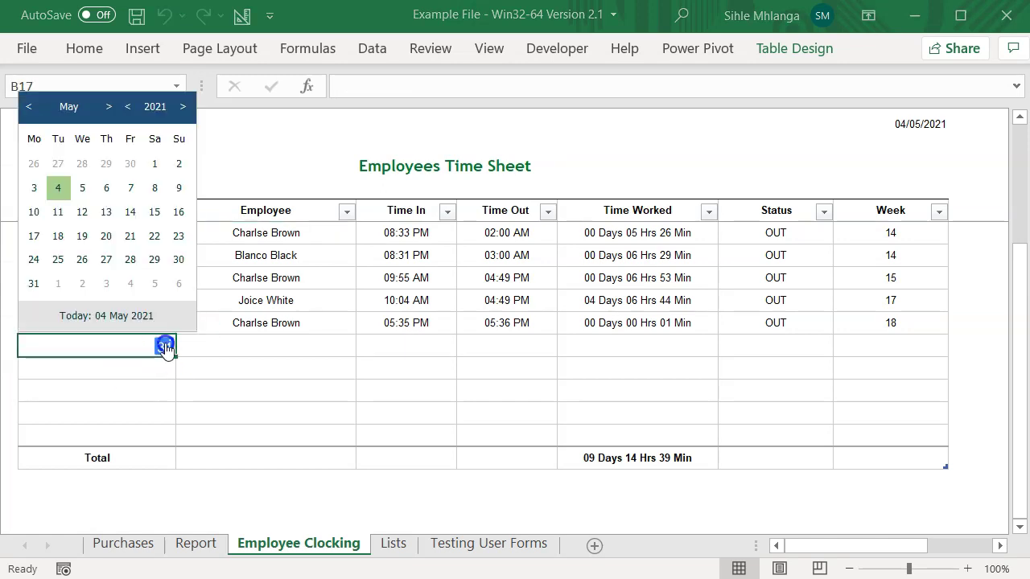
click(58, 188)
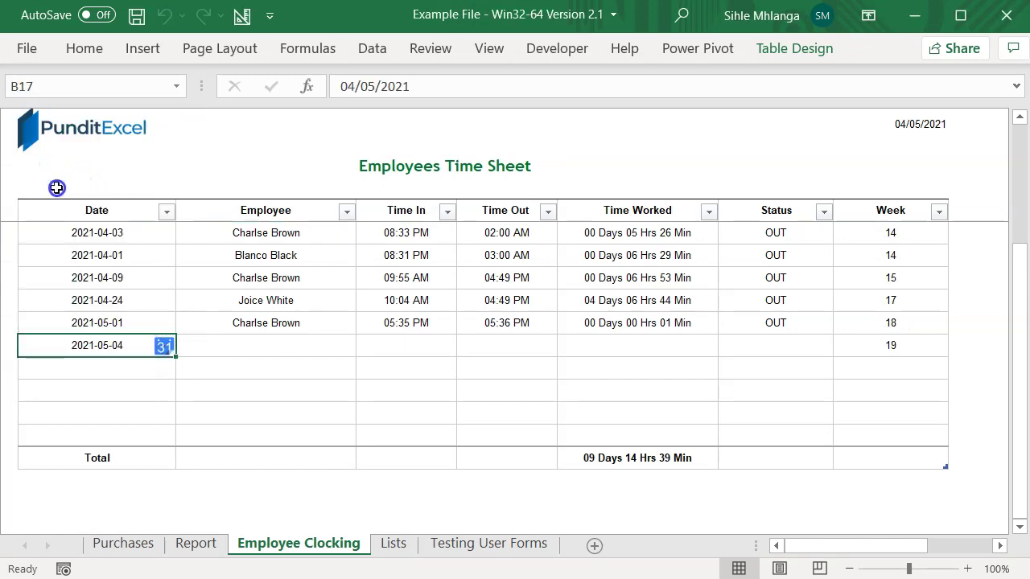
click(306, 345)
click(364, 347)
click(292, 390)
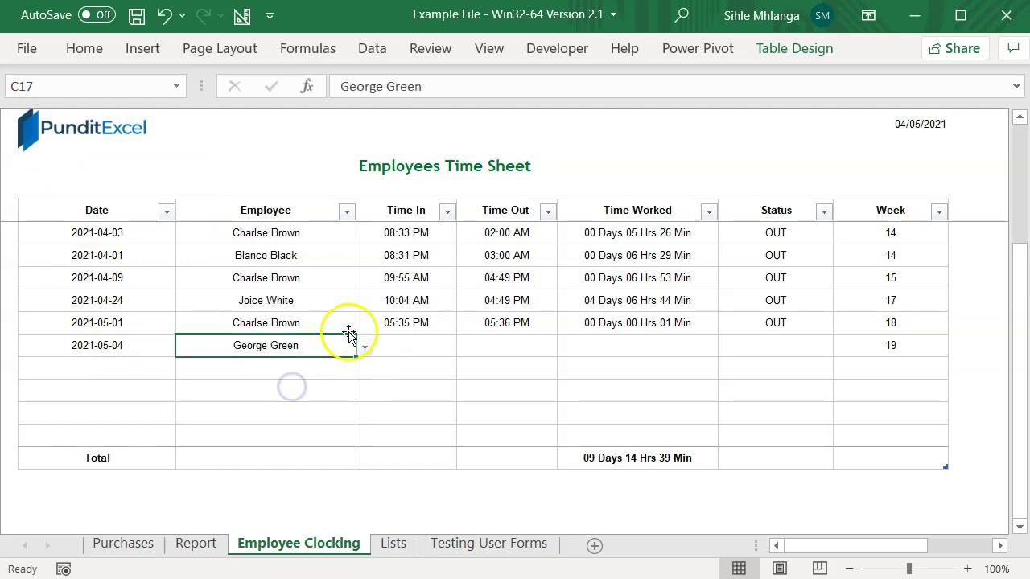
click(411, 345)
click(445, 346)
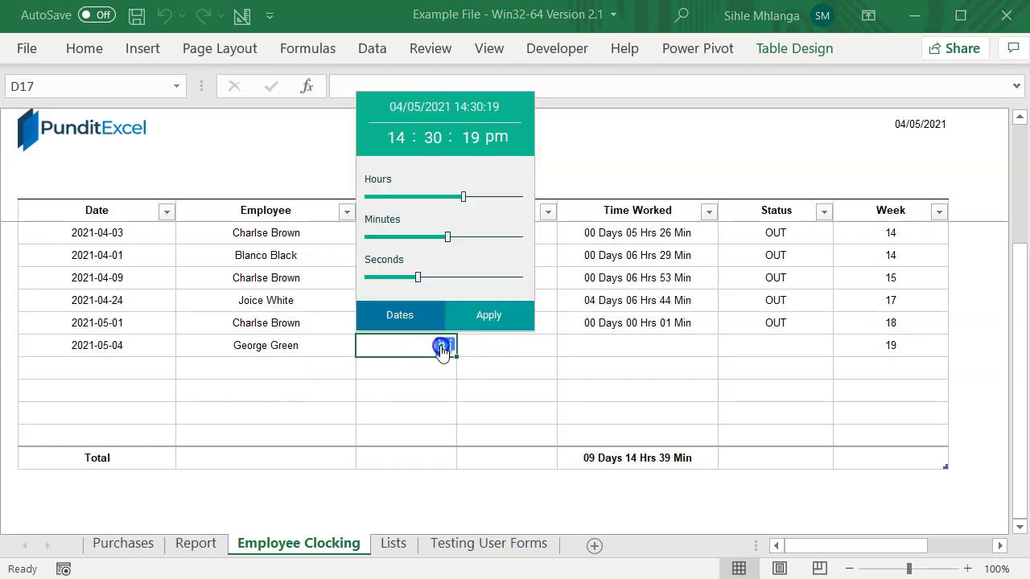
click(487, 315)
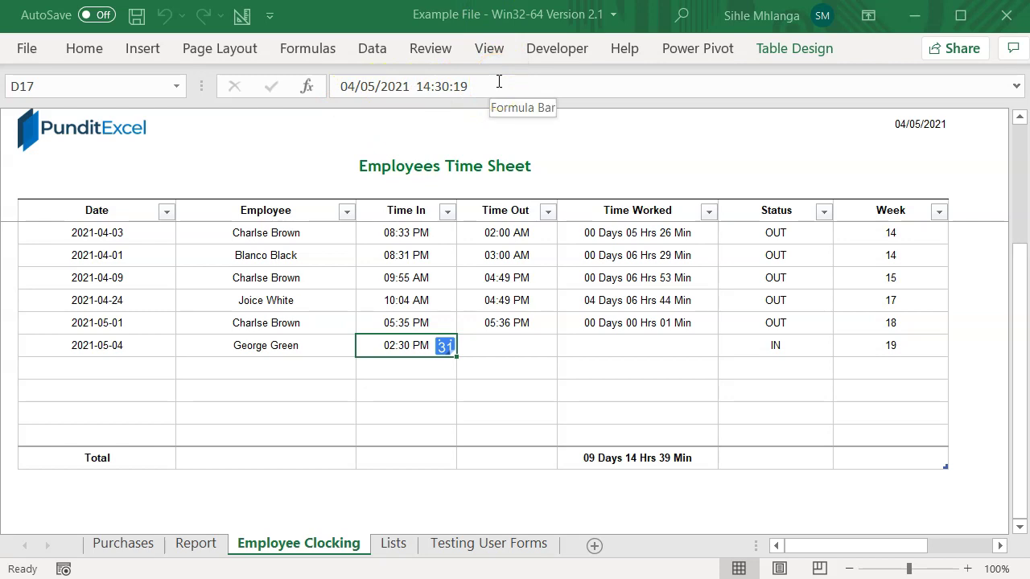
click(532, 343)
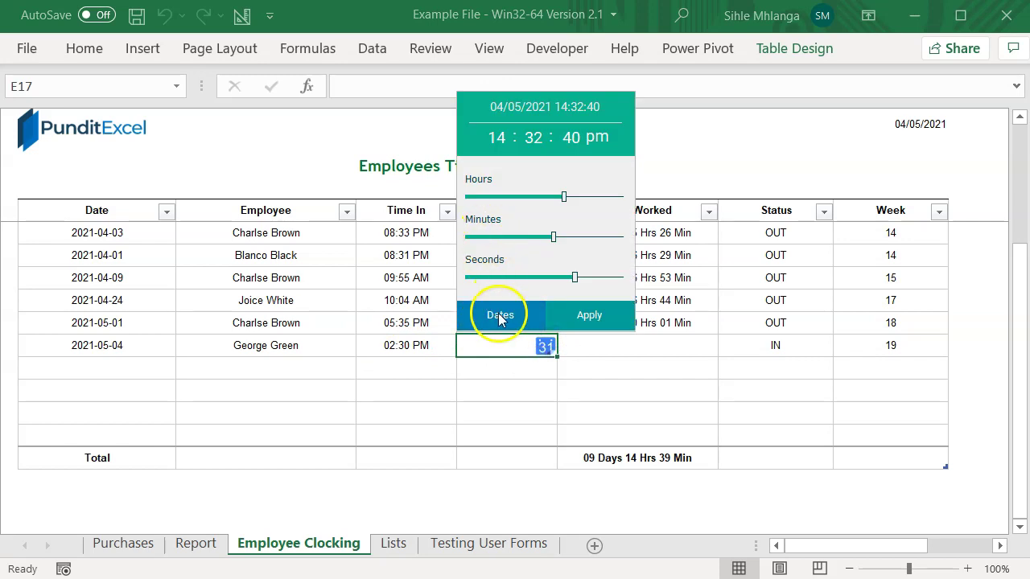
click(499, 315)
click(520, 186)
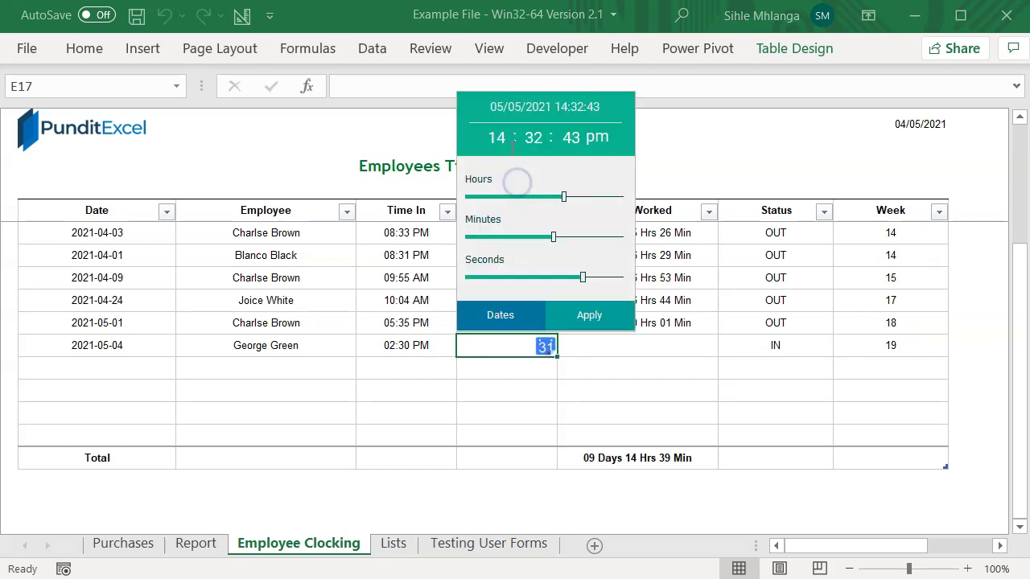
click(510, 138)
text(03:)
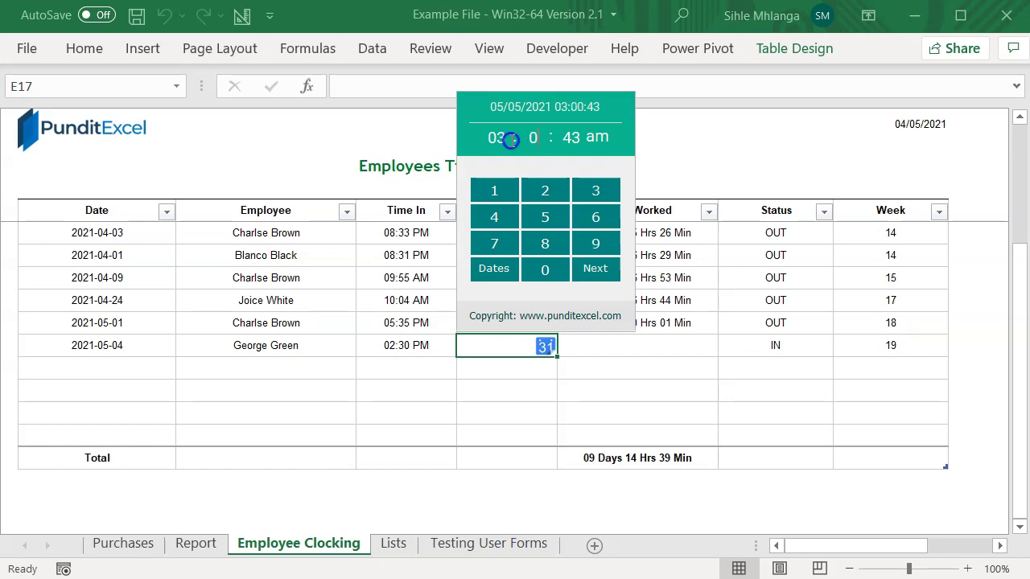
text(00)
key(Return)
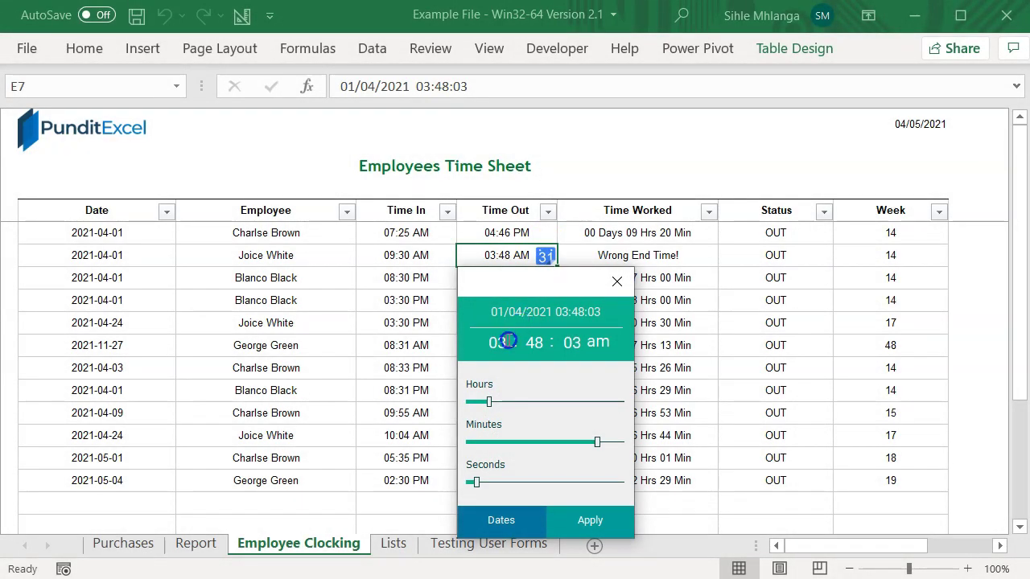
click(497, 342)
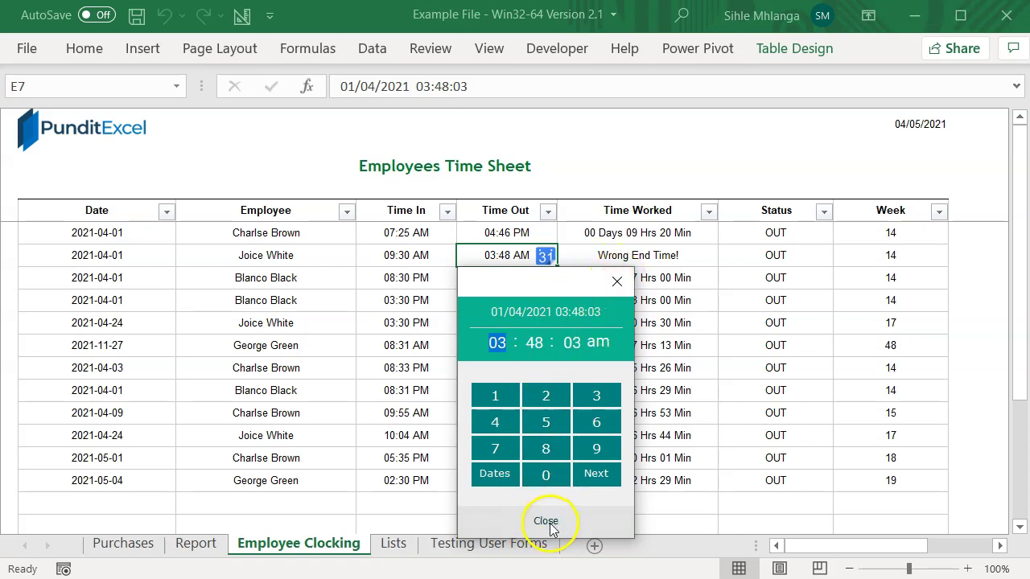
click(547, 523)
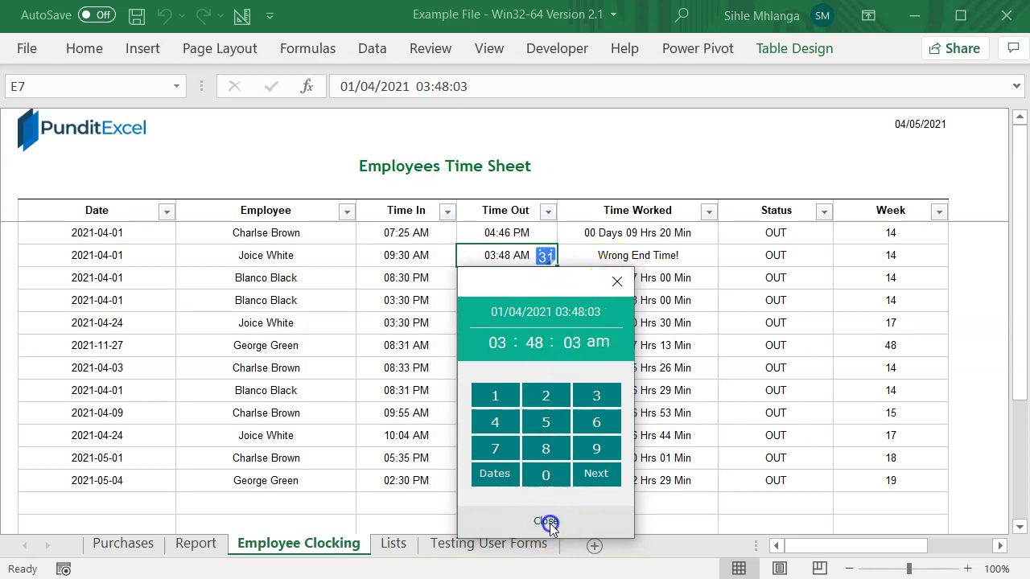
click(547, 256)
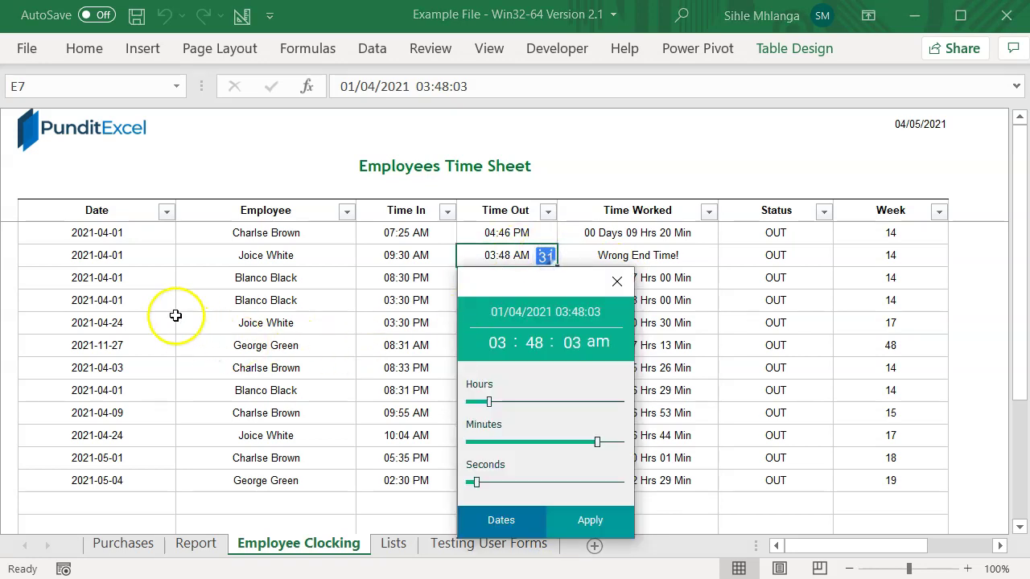
click(132, 260)
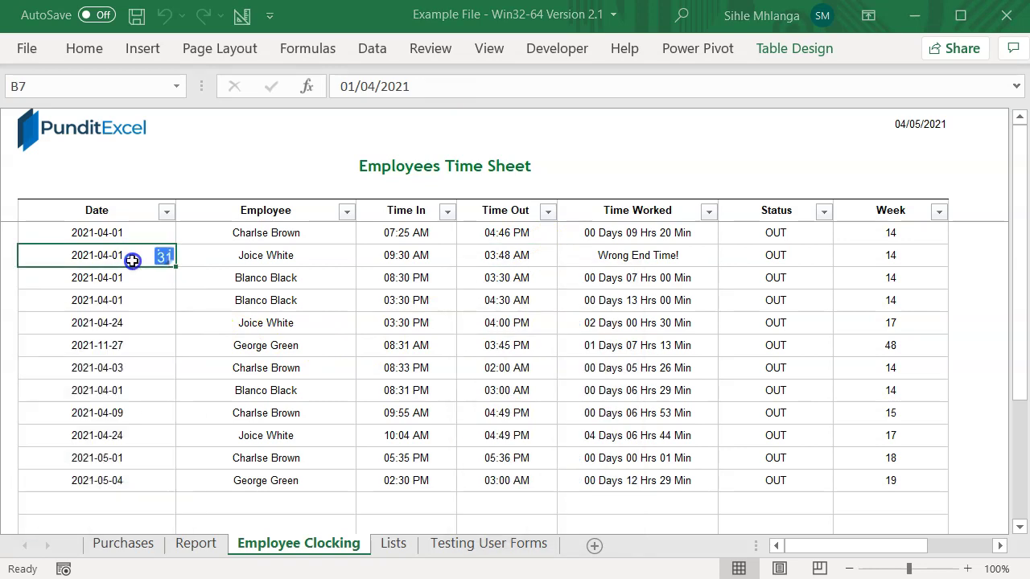
click(165, 257)
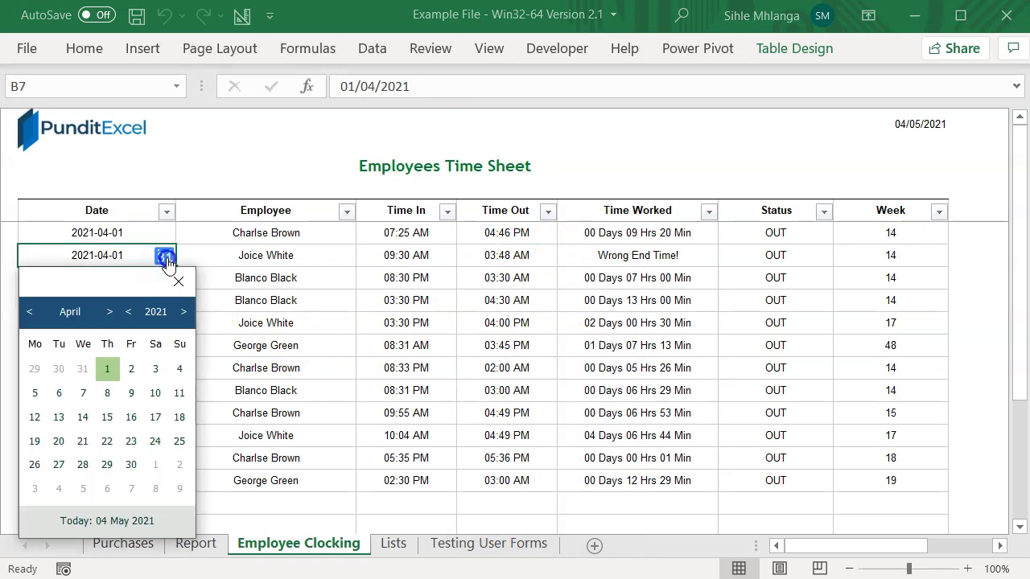